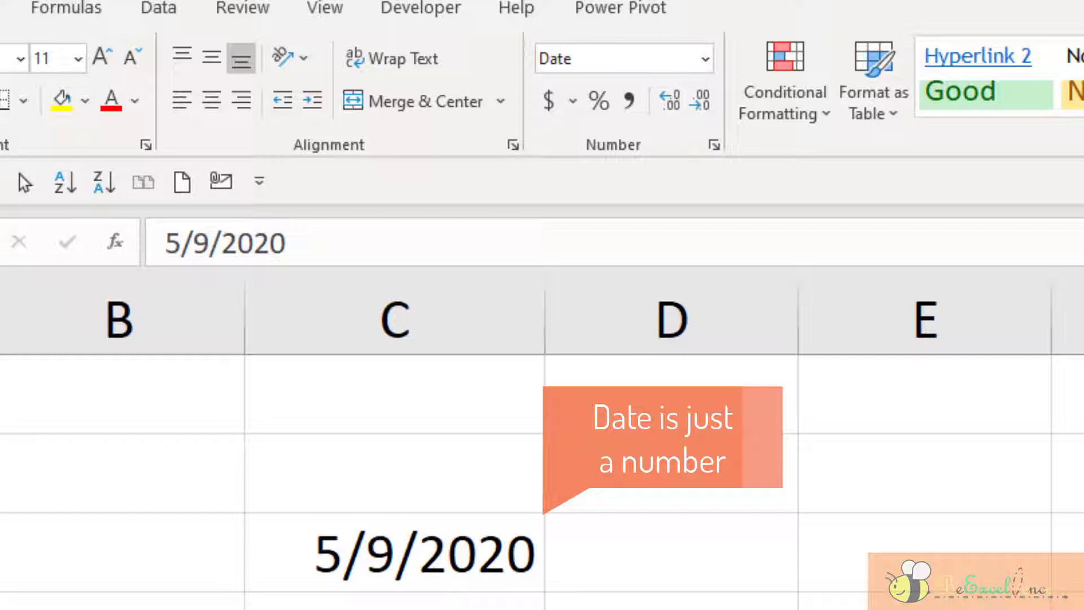
Switch the date cell's number format to General so 5/9/2020 shows as 43960.
click(706, 60)
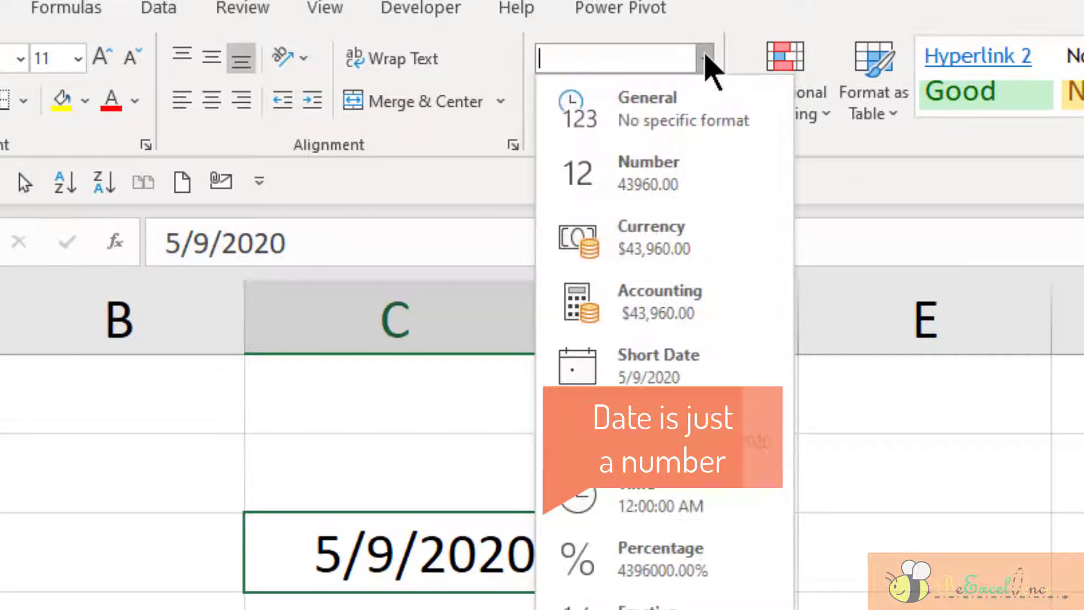
click(706, 112)
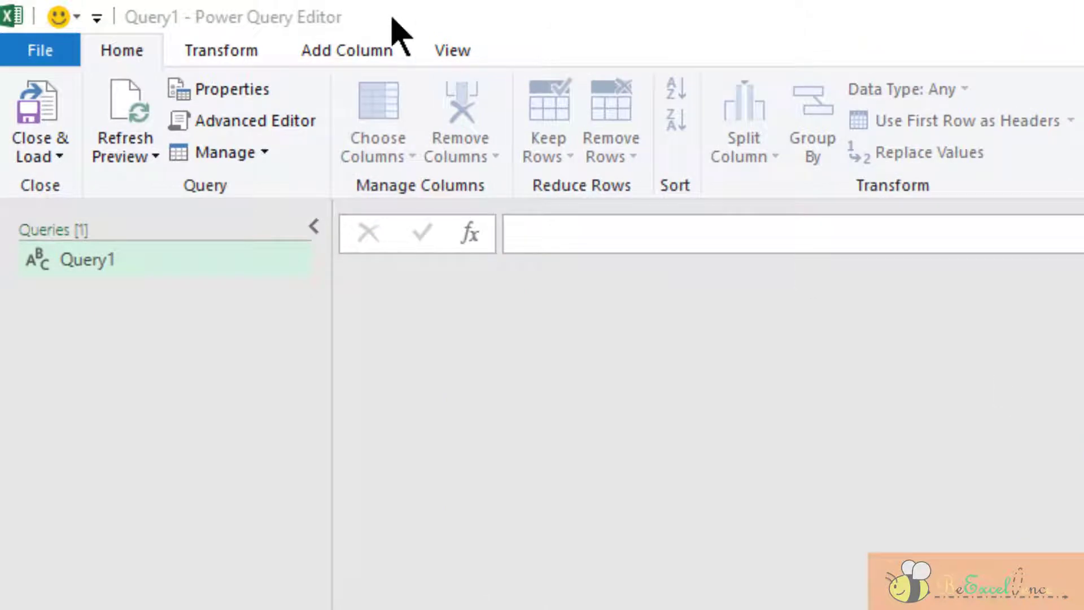
Enter the formula = {10..20} in Query1's formula bar.
click(628, 232)
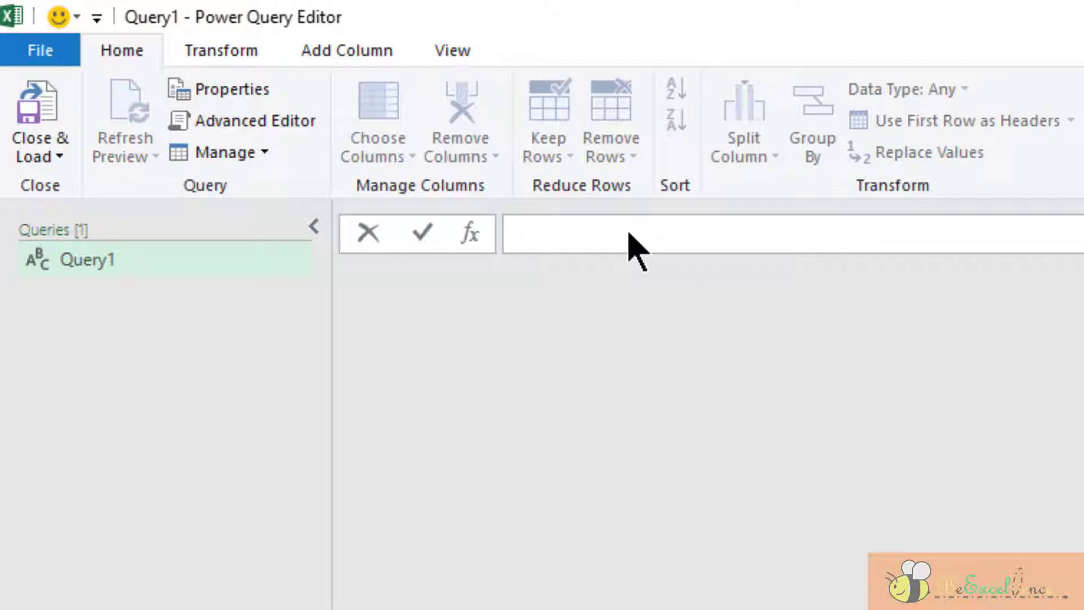
text(=)
text( {})
text(10)
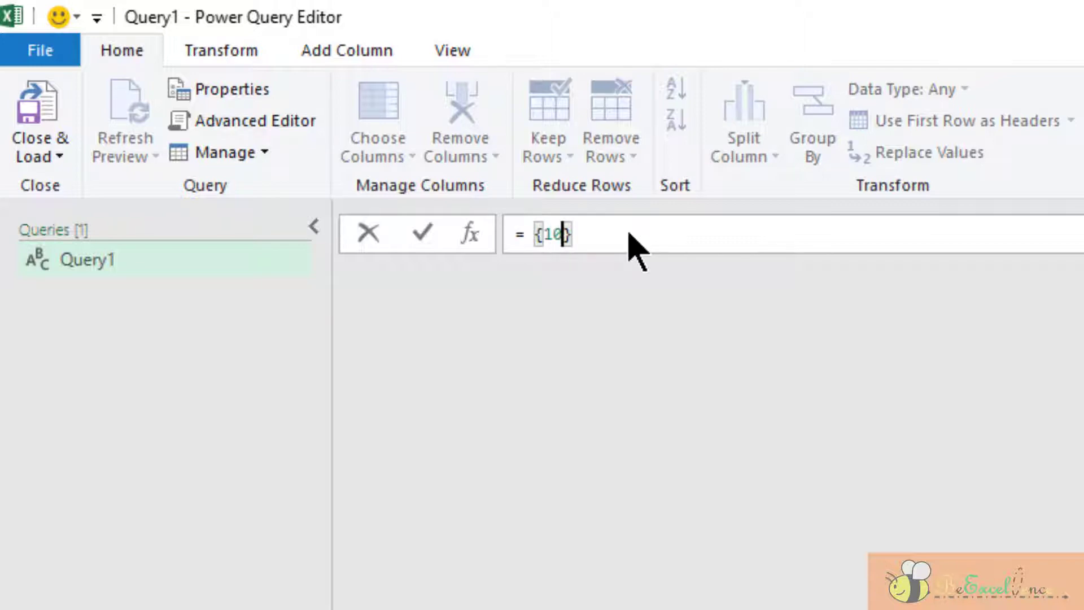
text(..)
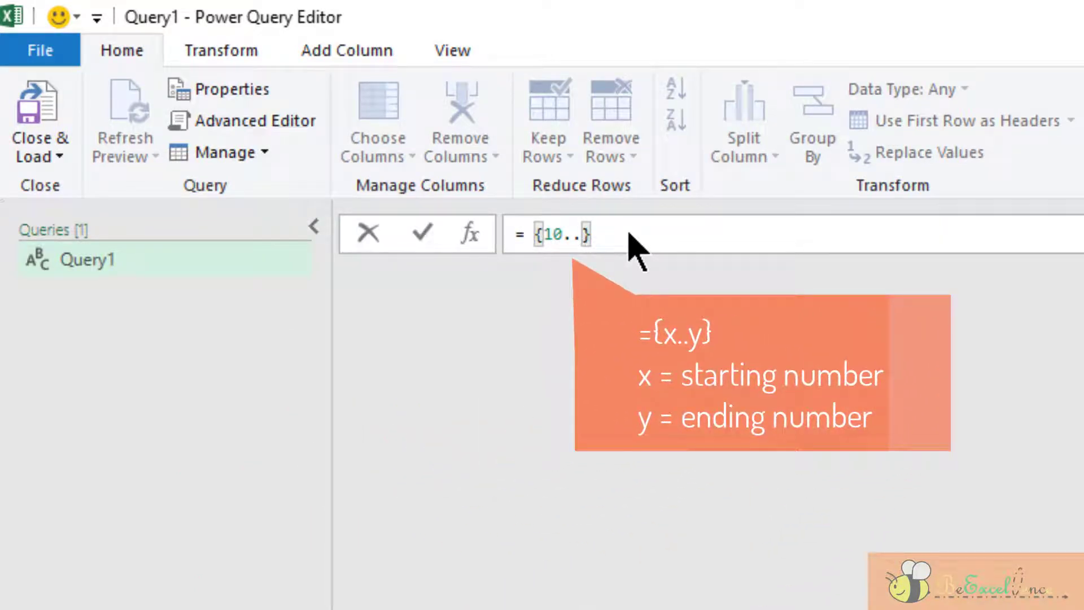
text(20)
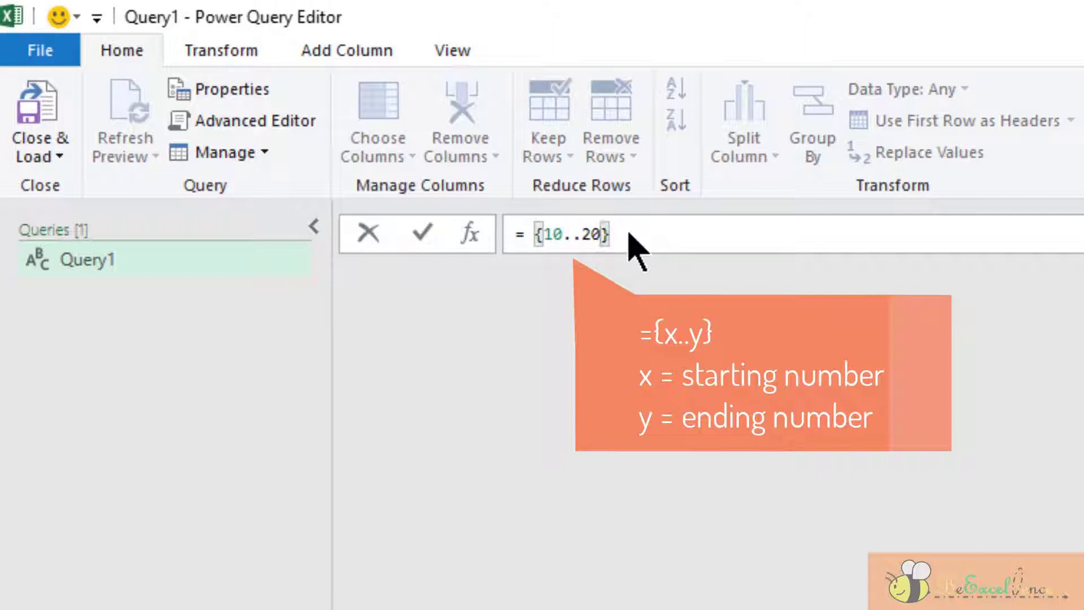
key(Return)
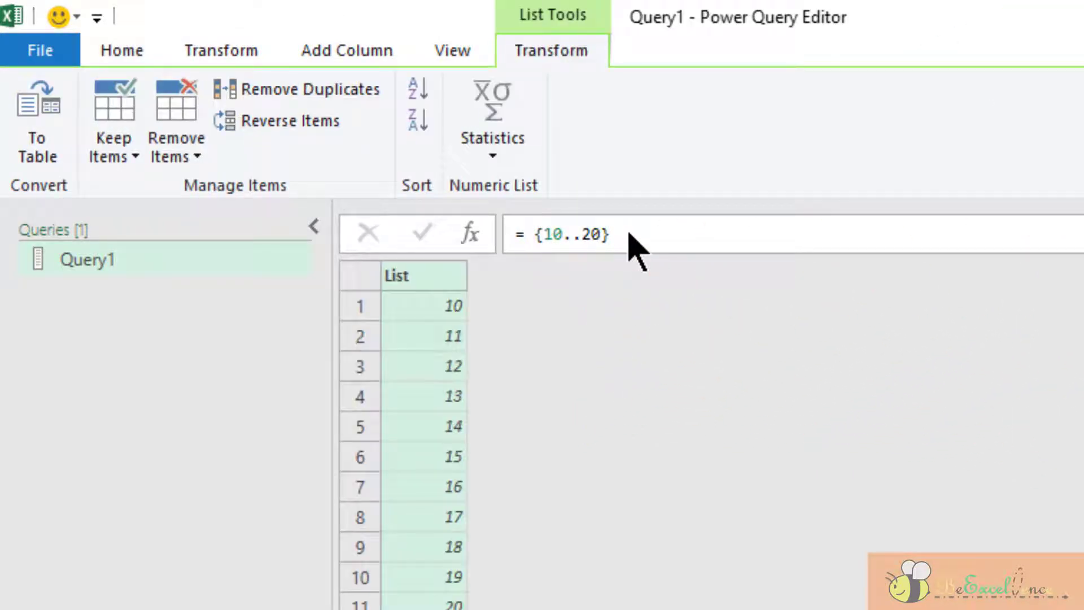
Change the list formula to = {10..10} so it returns only 10.
click(600, 235)
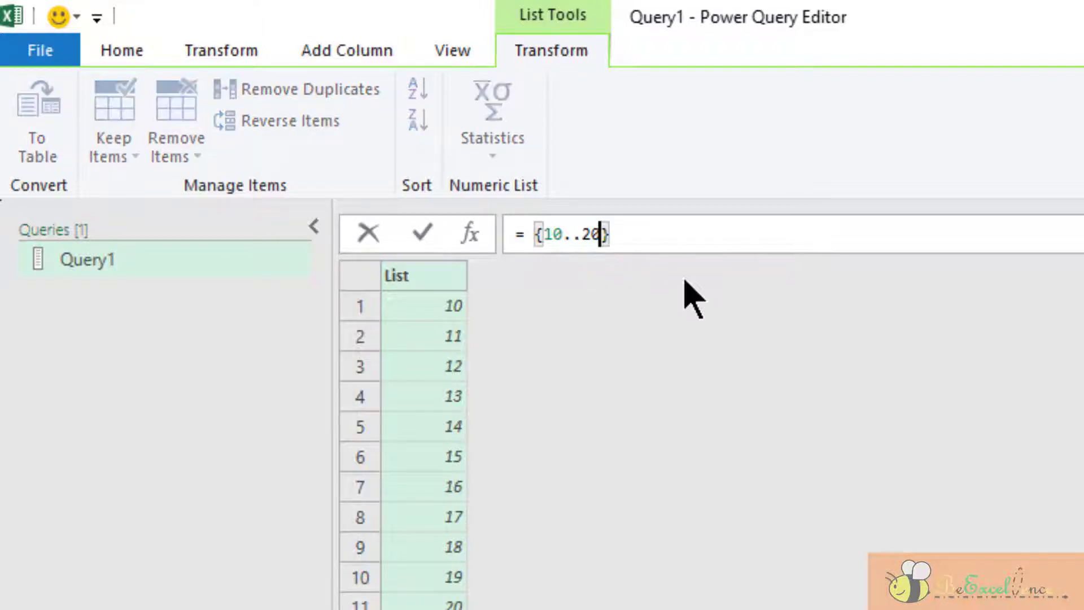
key(BackSpace)
key(BackSpace)
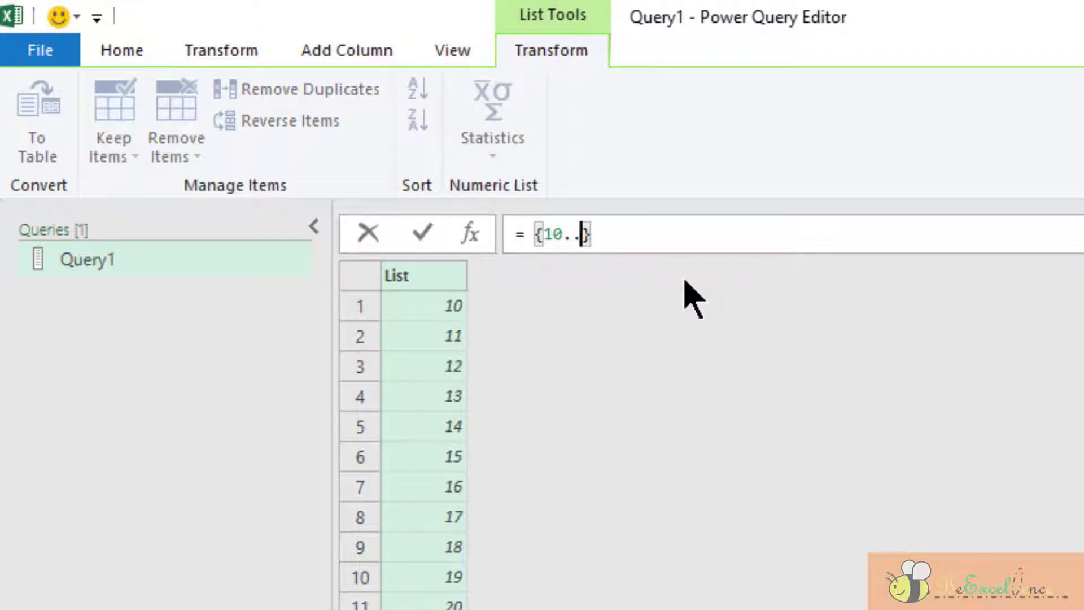
text(10)
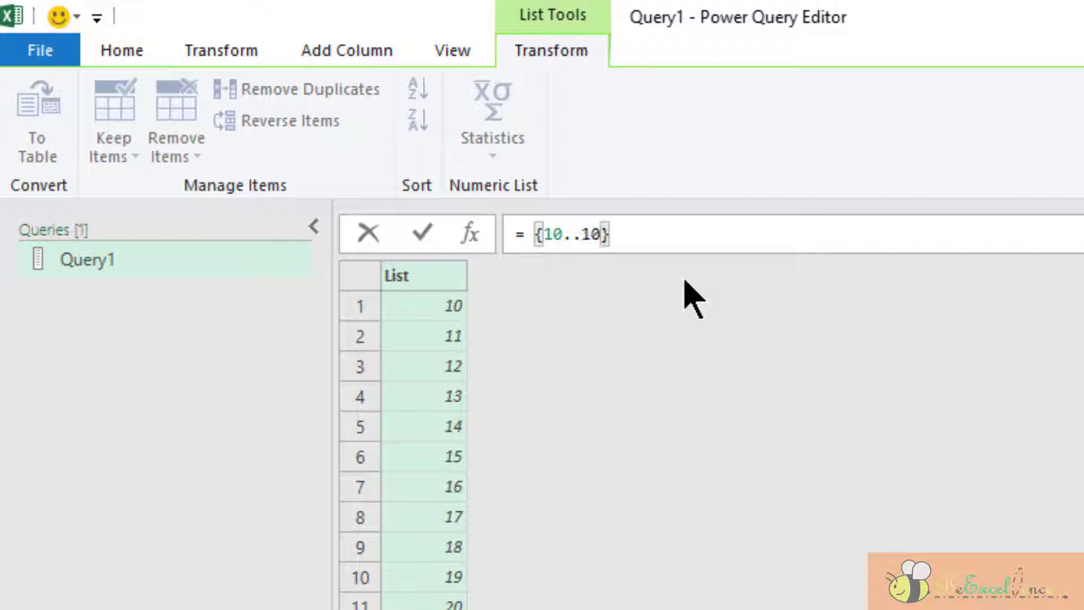
key(Return)
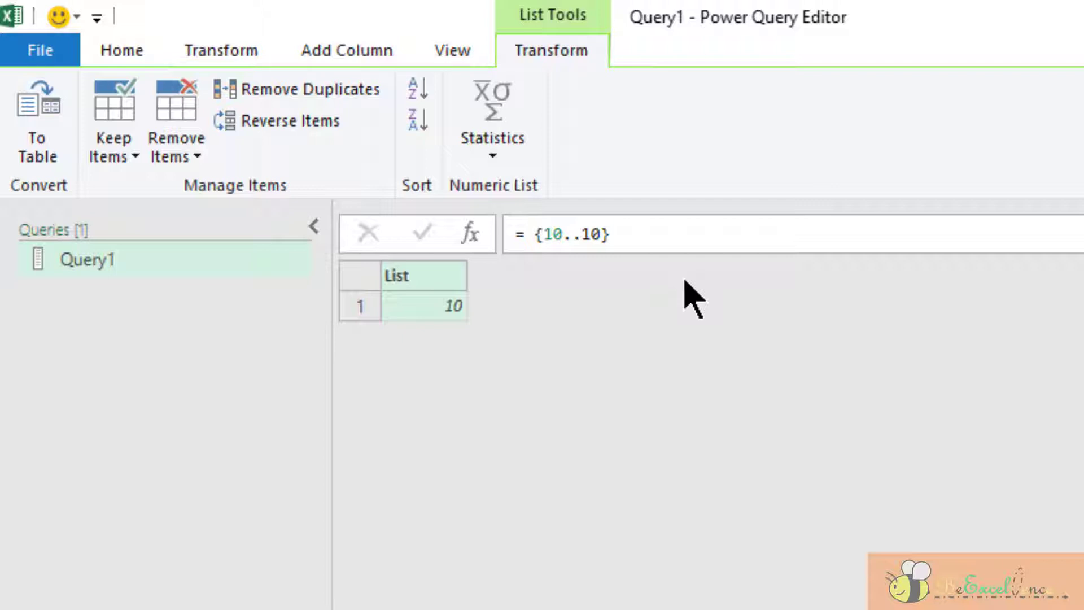
Replace the end value with the text "abc" to show the resulting error.
click(606, 237)
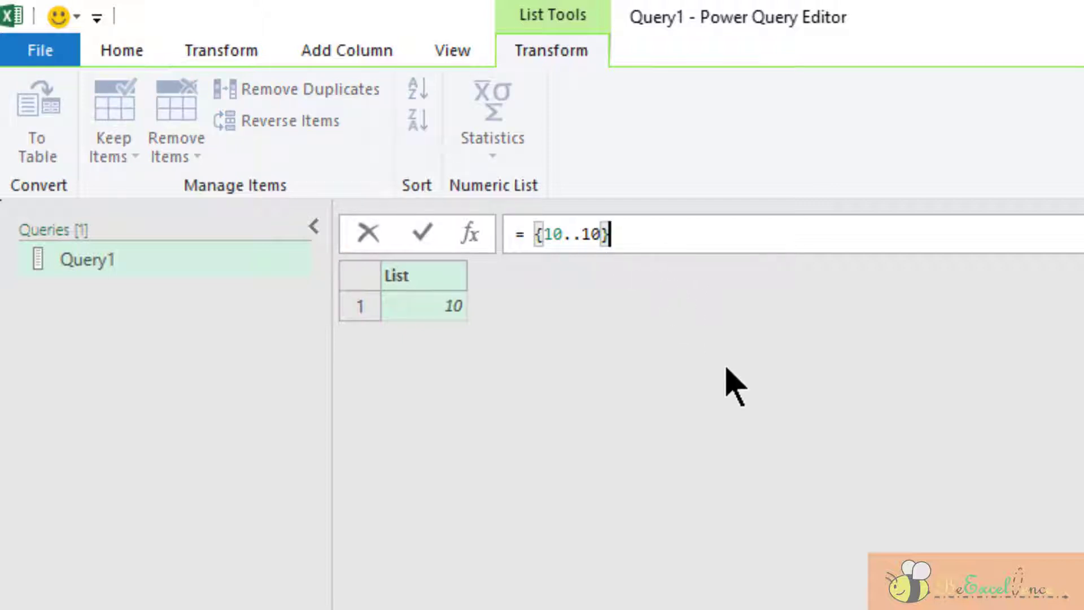
key(BackSpace)
key(BackSpace)
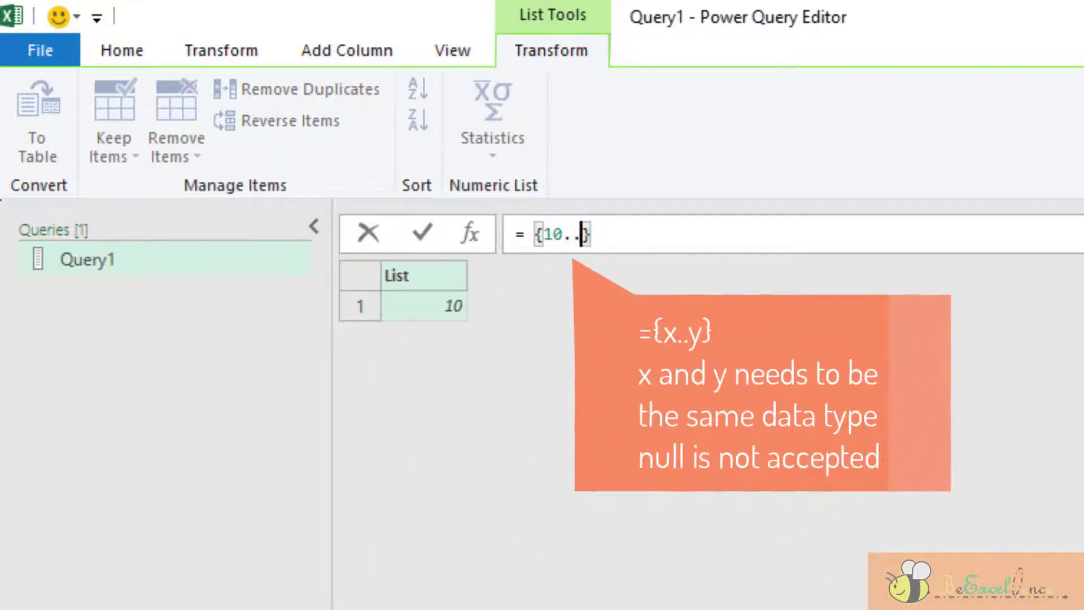
text(")
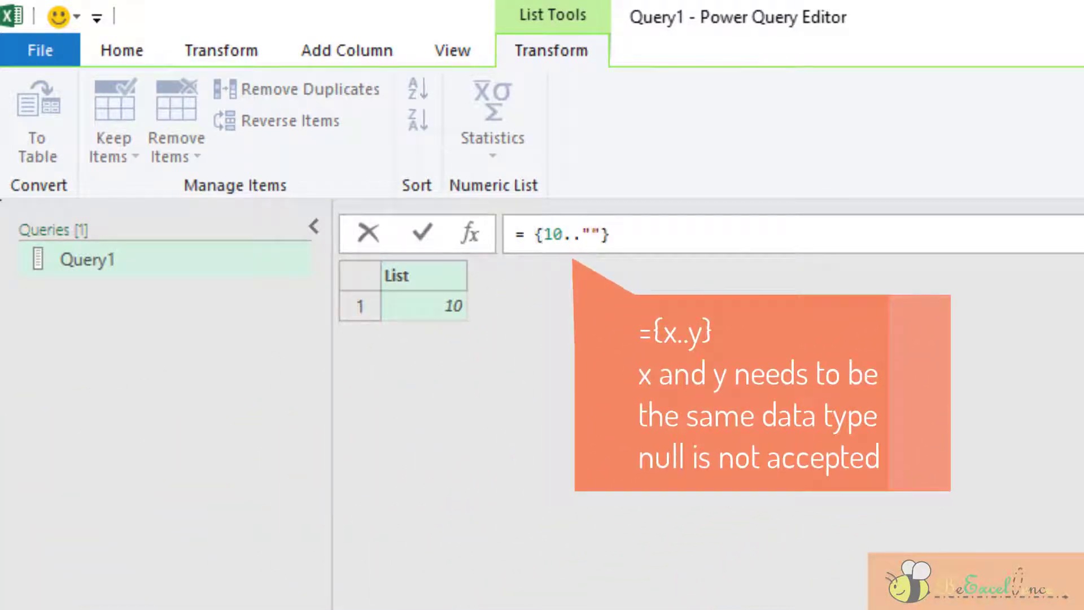
text(abc)
key(Return)
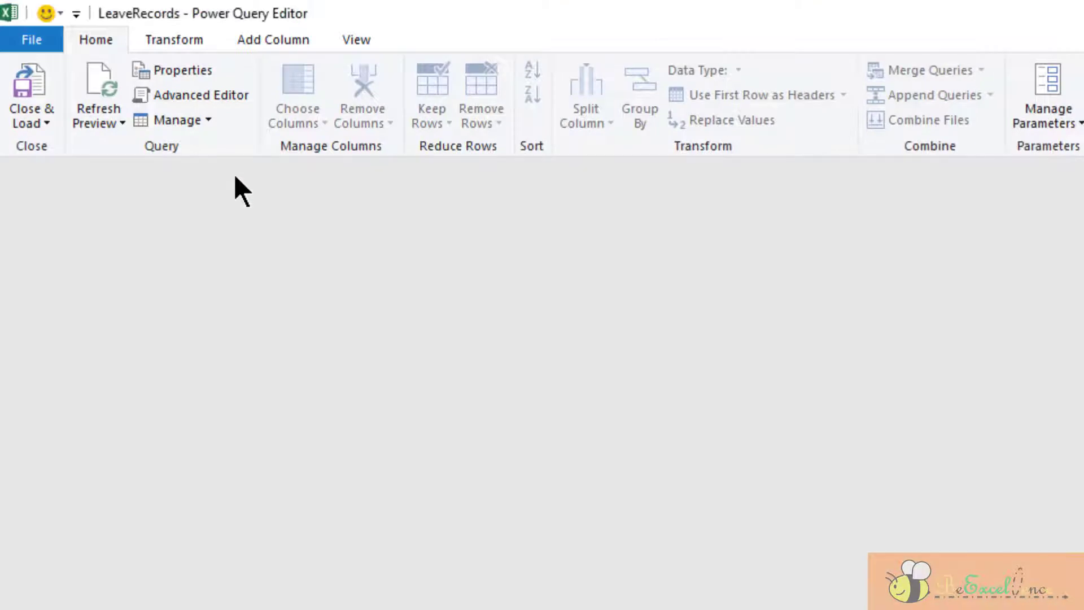
Expand the Queries pane to show the LeaveRecords query.
click(29, 186)
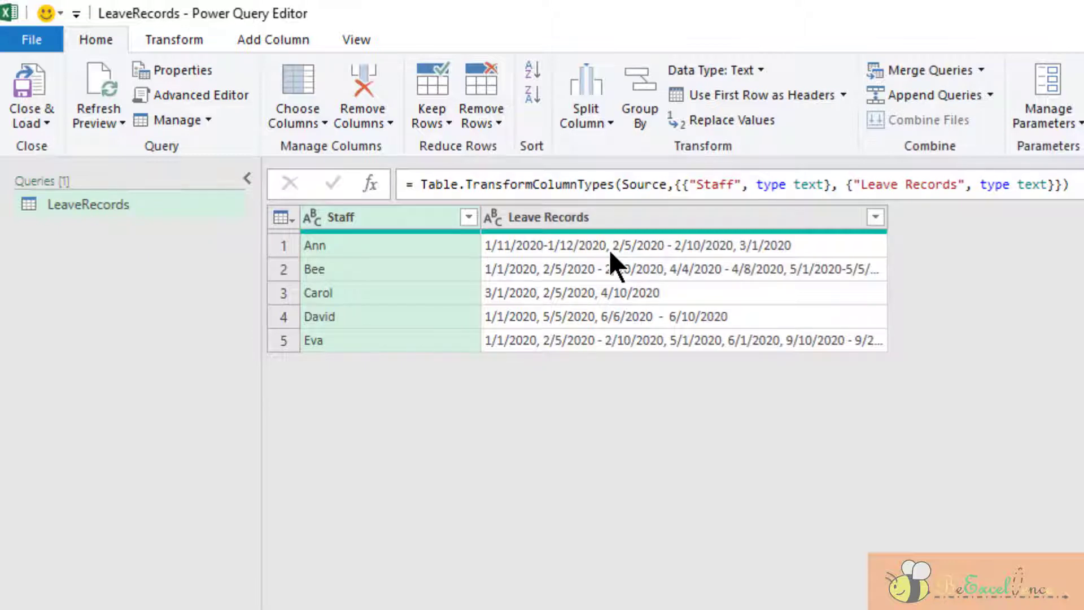
Split Leave Records at each comma into rows instead of columns.
click(635, 214)
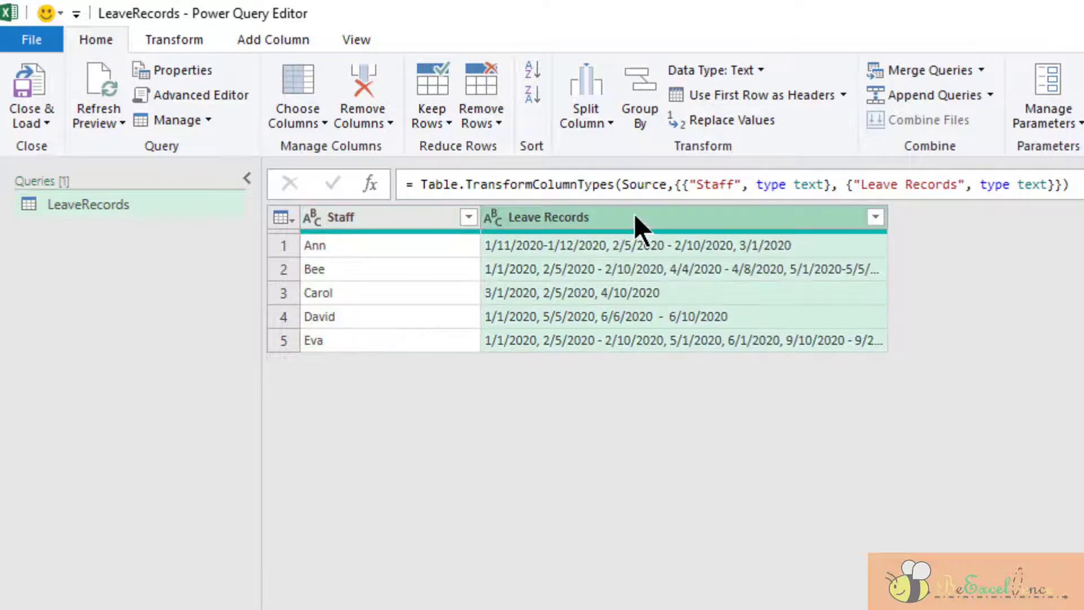
click(601, 122)
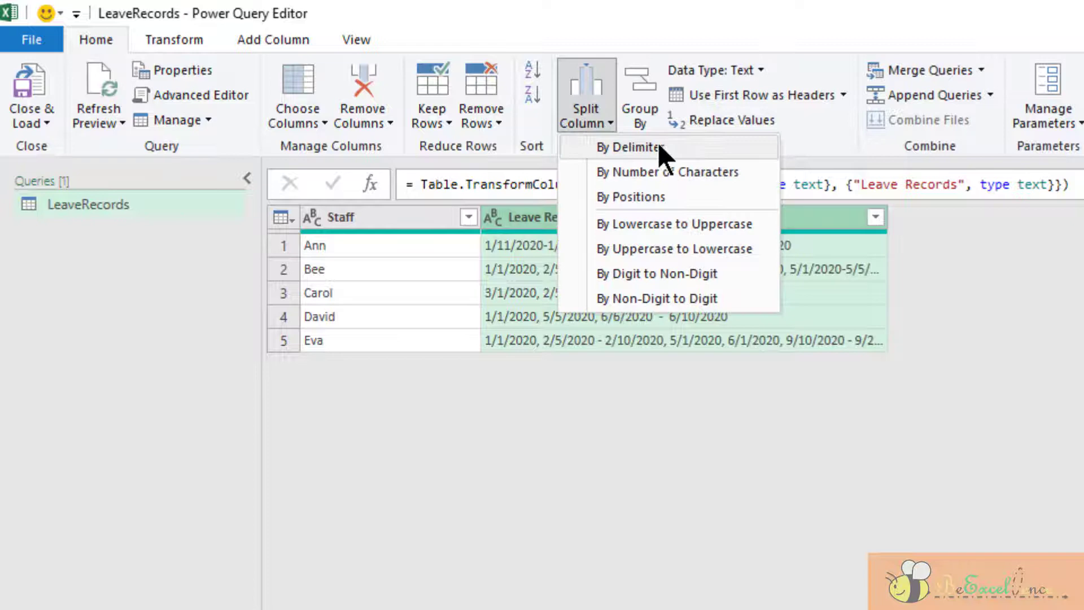
click(658, 143)
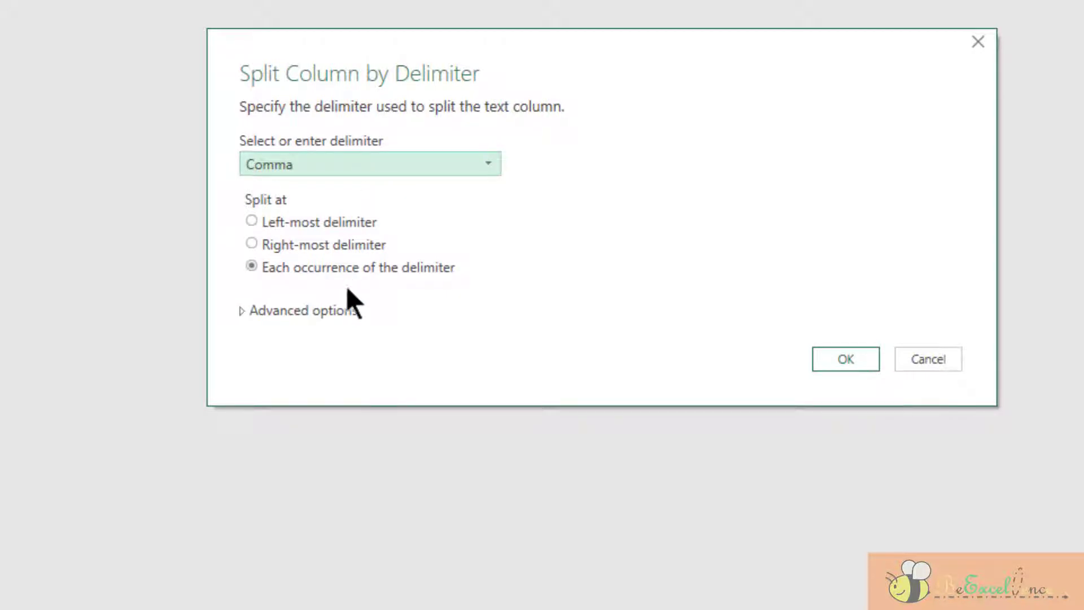
click(345, 308)
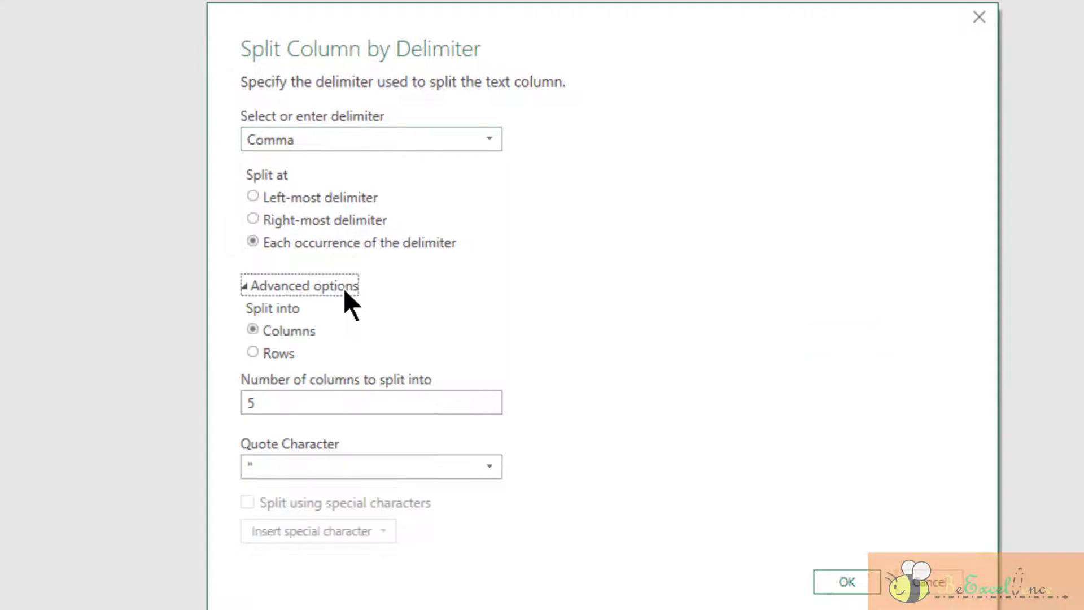
click(281, 353)
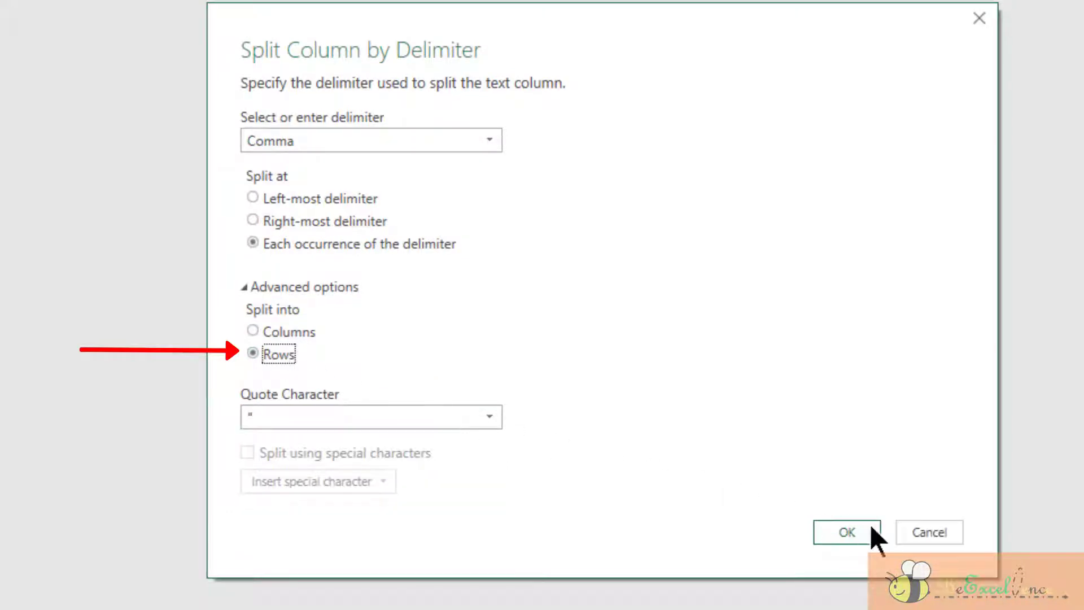
click(847, 532)
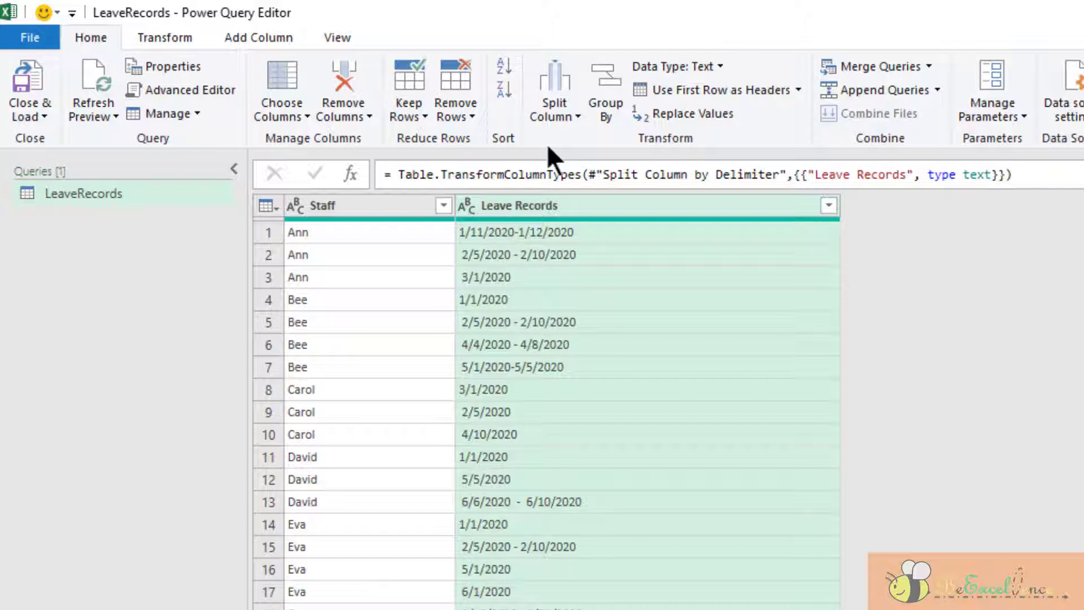
Split Leave Records at each '-' into Leave Records.1 and Leave Records.2.
click(568, 111)
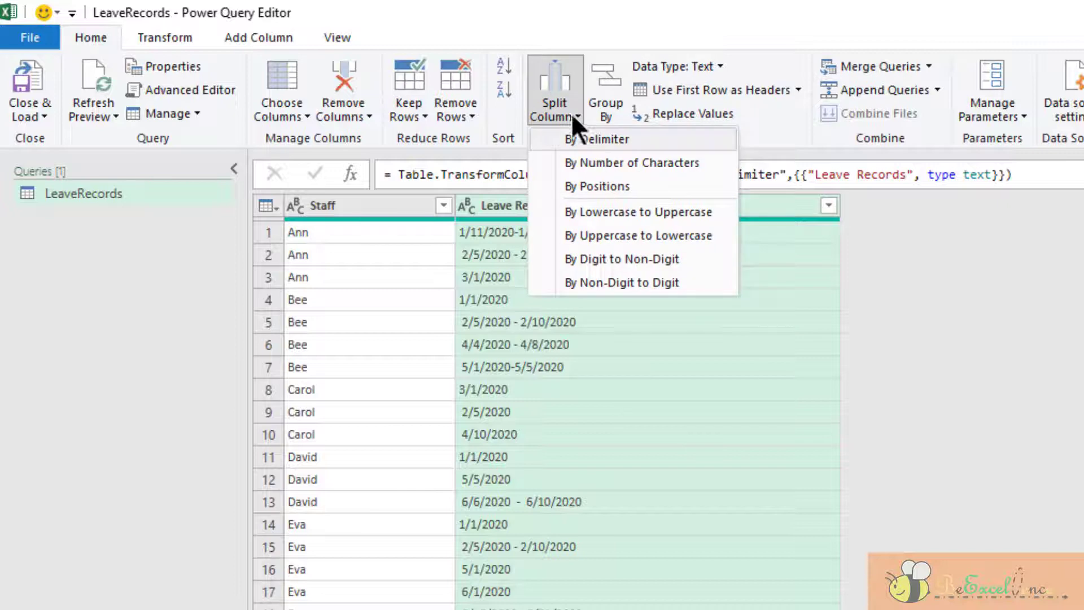
click(602, 139)
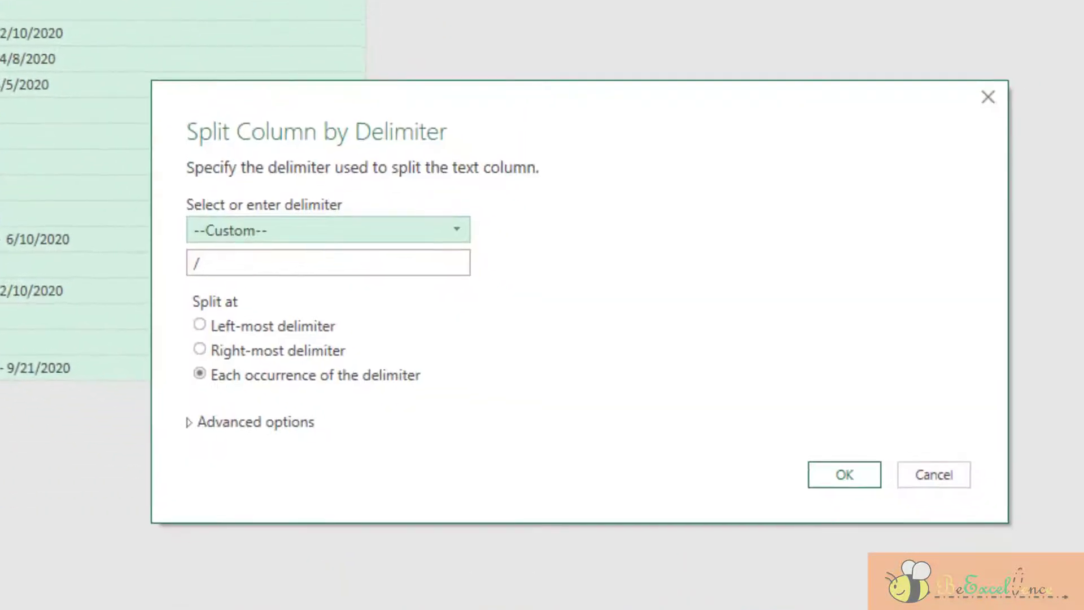
double_click(253, 267)
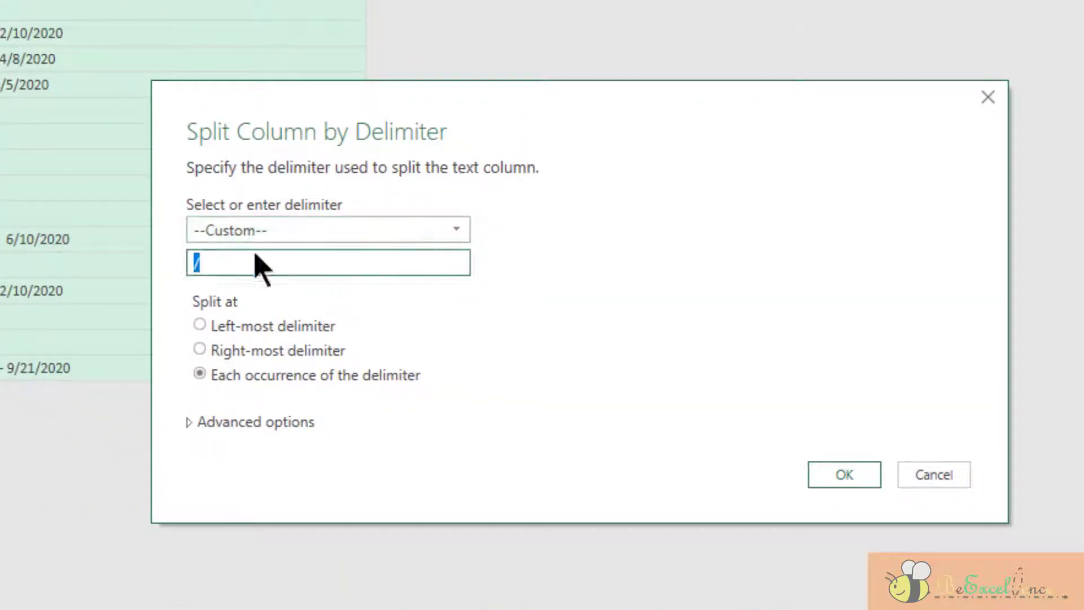
text(-)
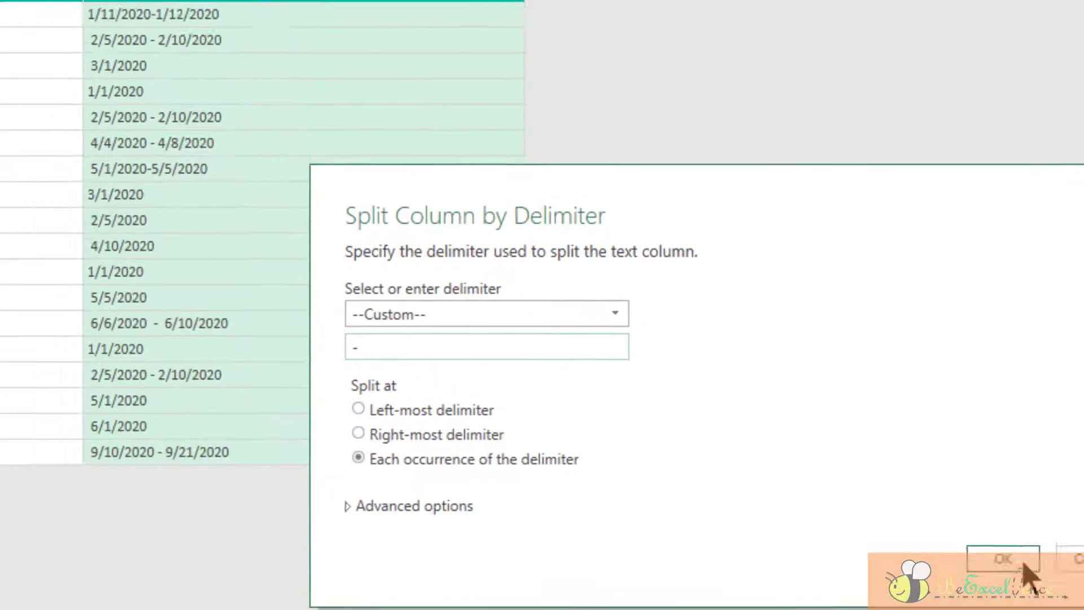
click(1024, 566)
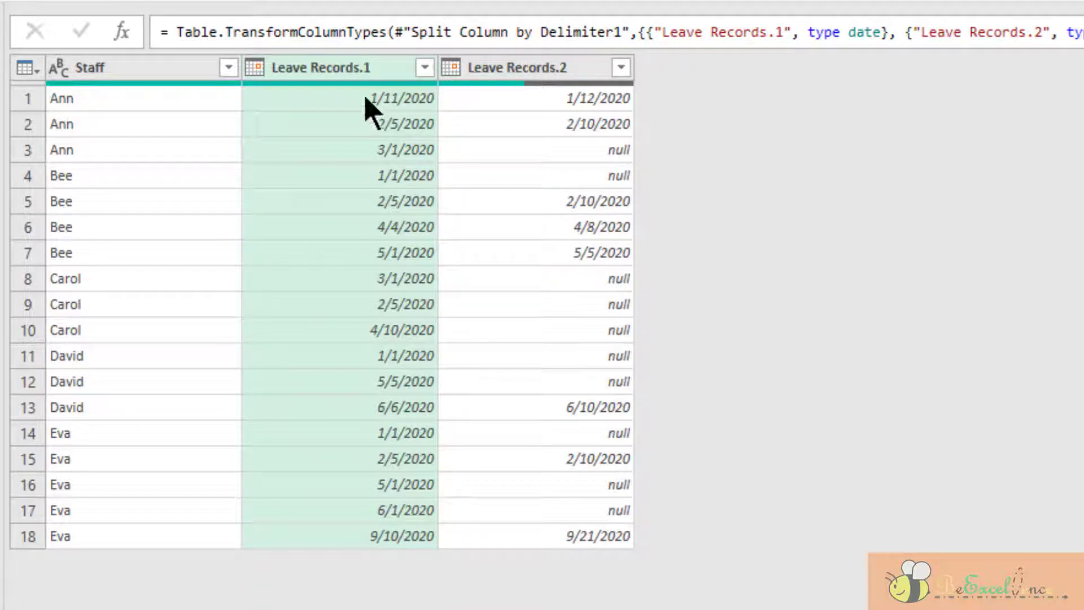
Change both Leave Records columns to Whole Number as a new applied step.
click(522, 69)
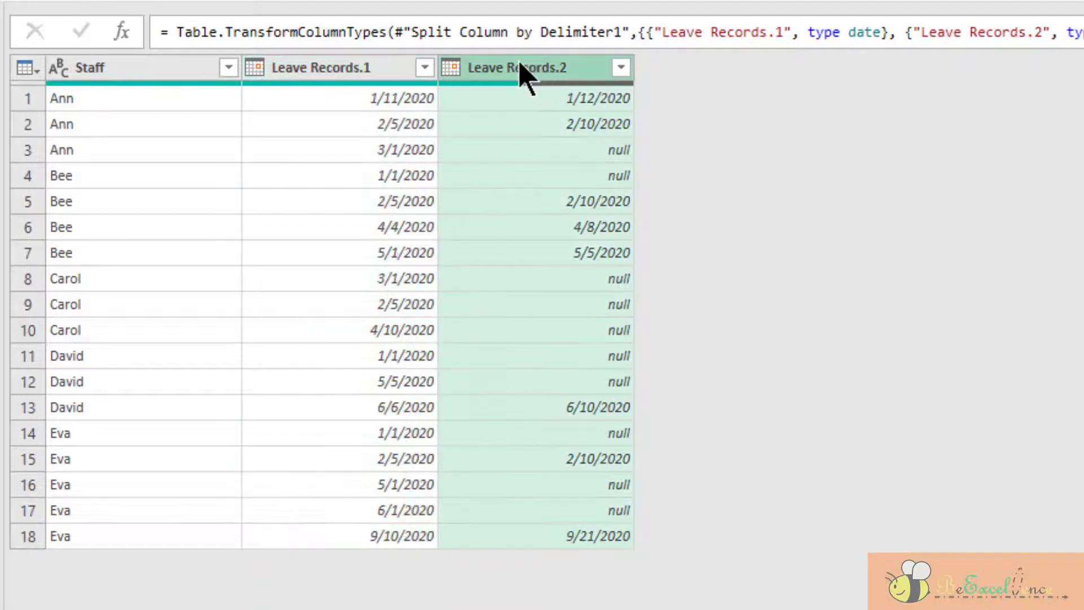
click(364, 67)
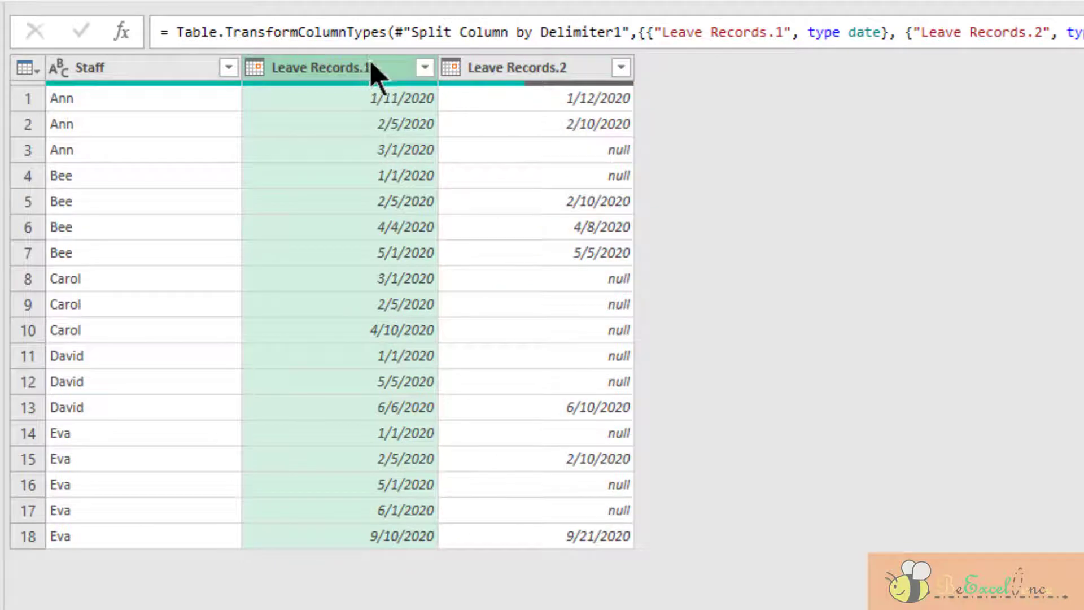
ctrl+click(515, 71)
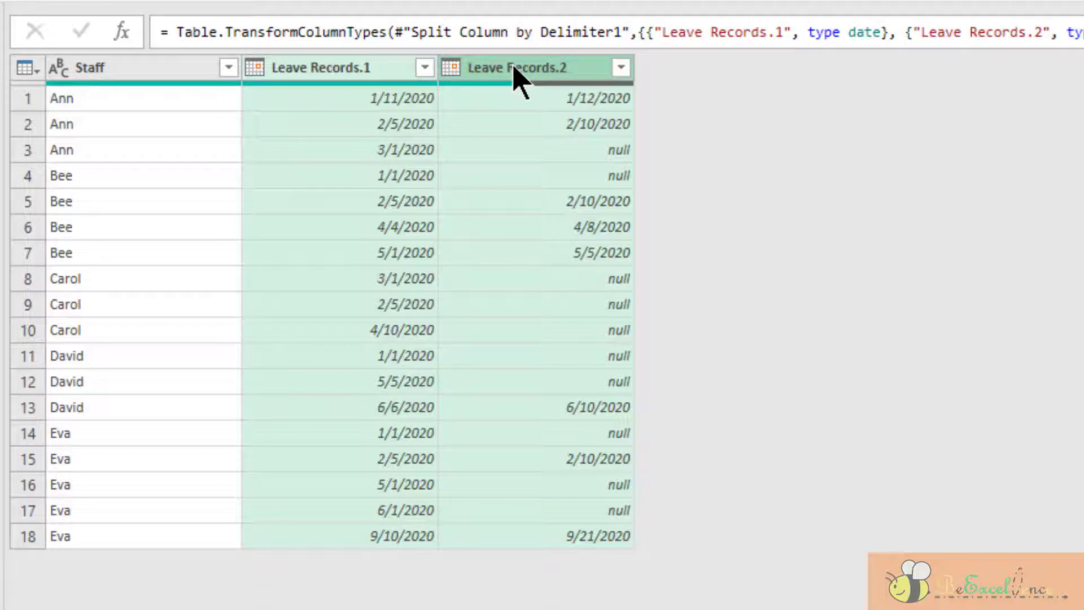
click(455, 70)
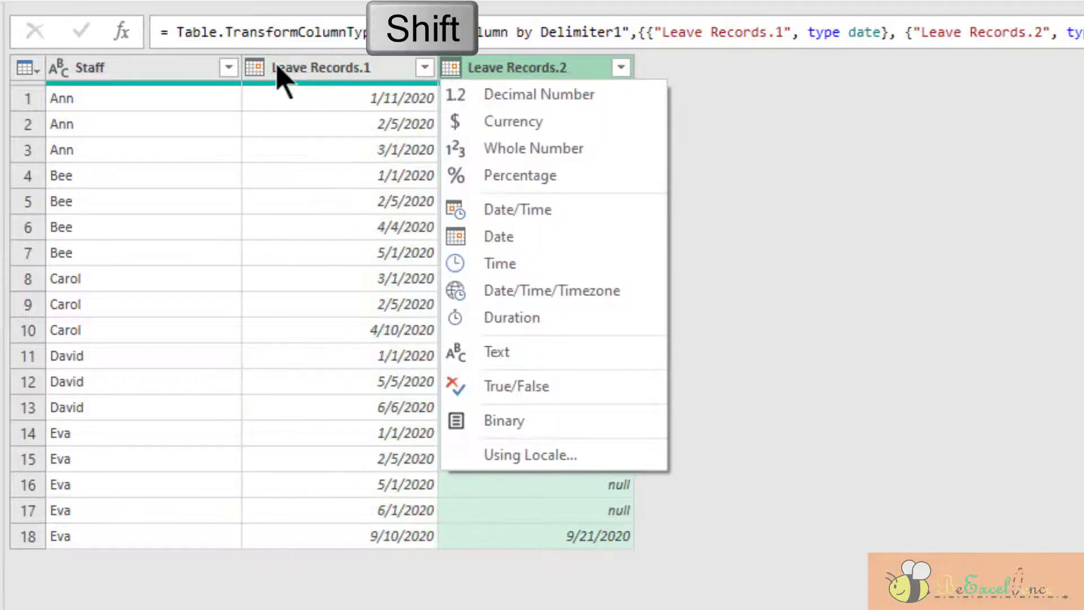
click(260, 71)
shift+click(257, 68)
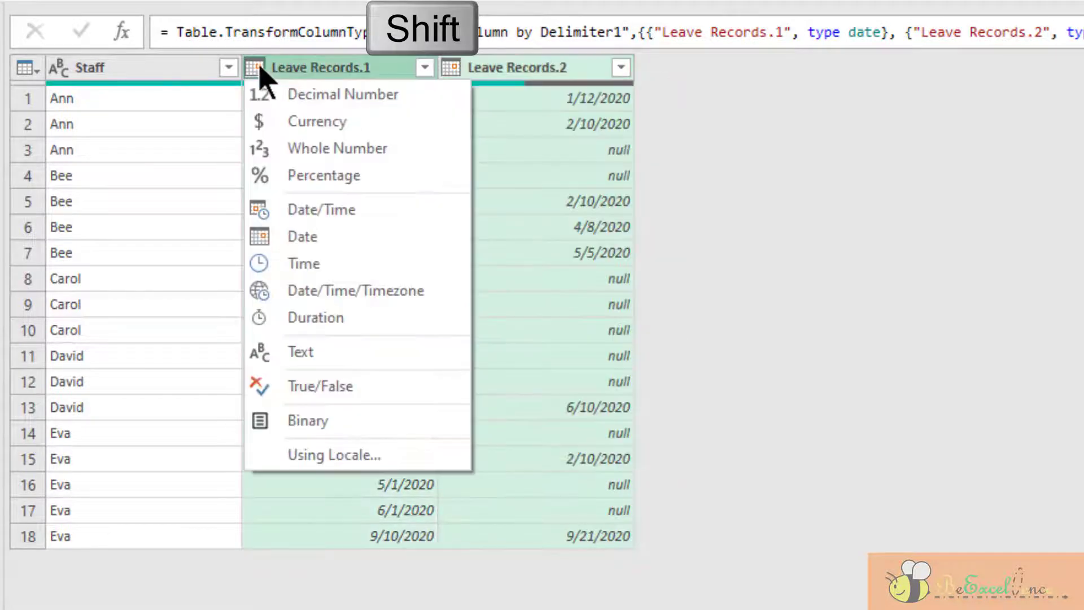
click(406, 150)
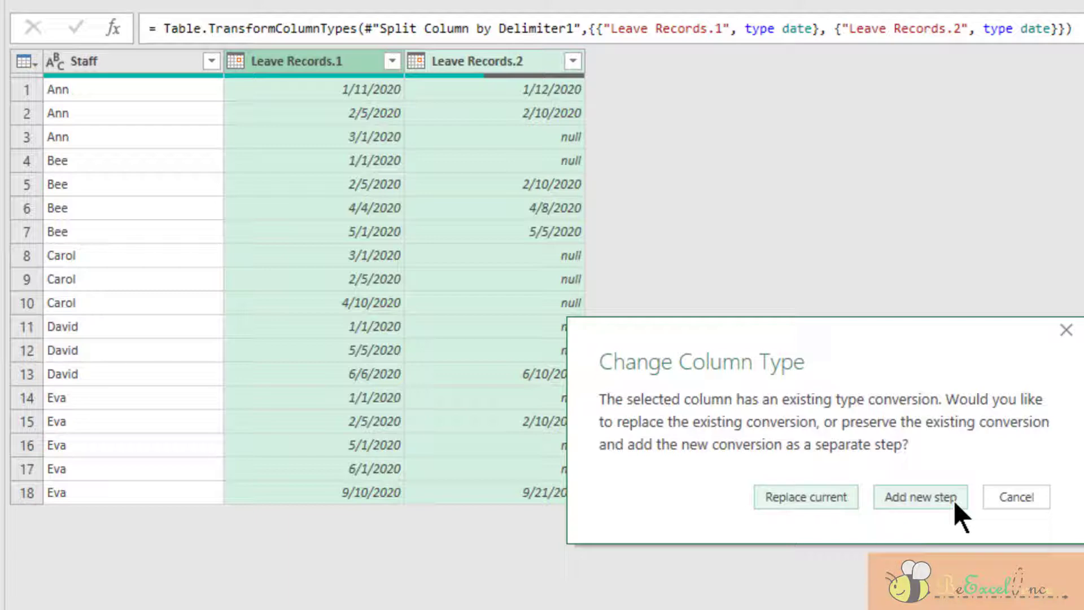
click(954, 500)
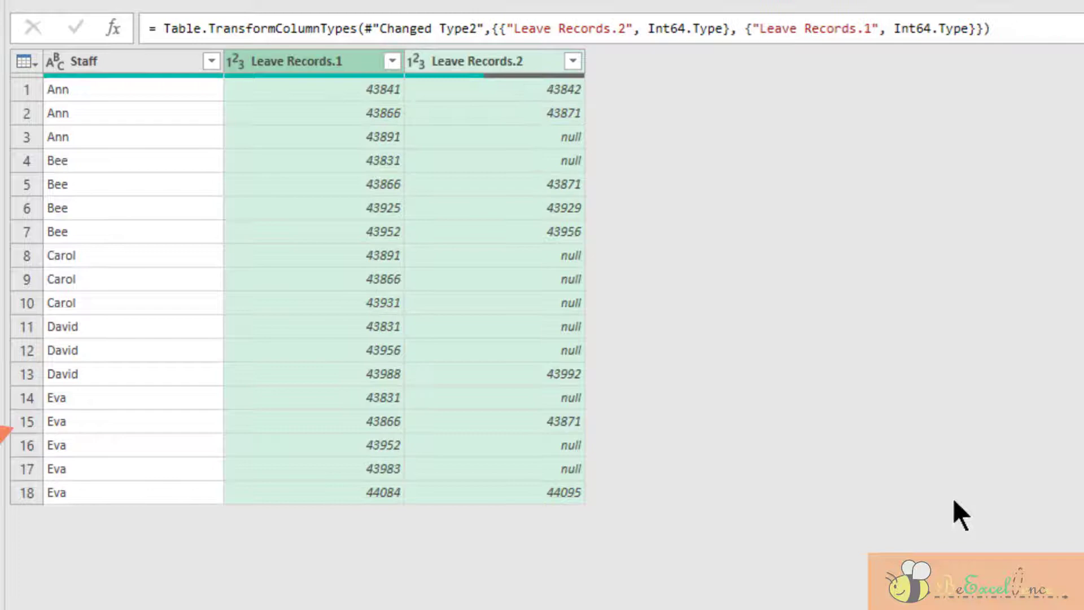
Compare the start and end serial numbers in rows 1 and 3, noting row 3's null end.
click(338, 92)
click(428, 90)
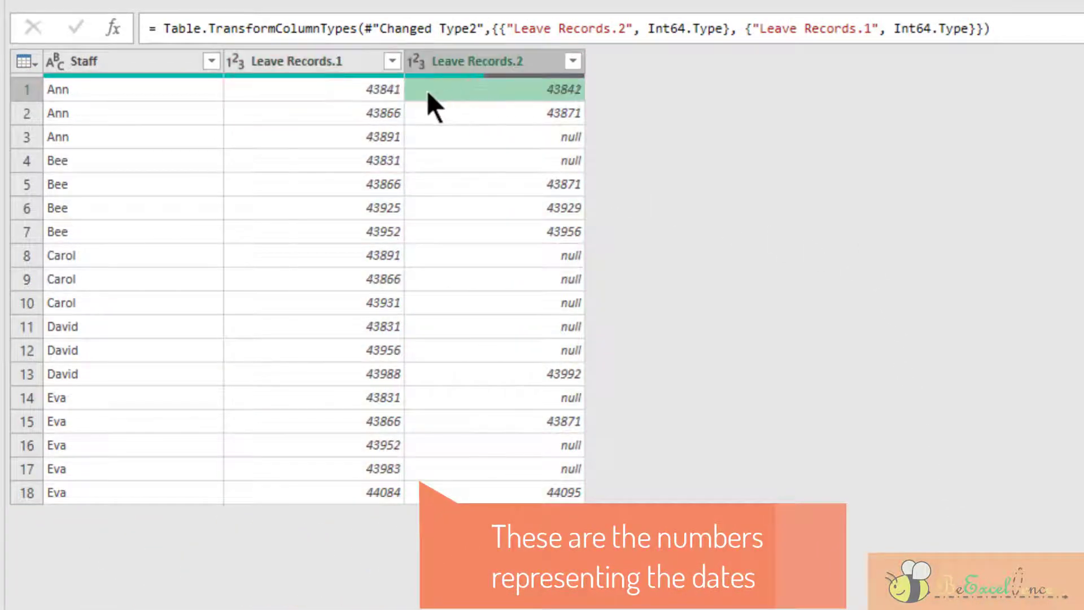
click(343, 91)
click(497, 88)
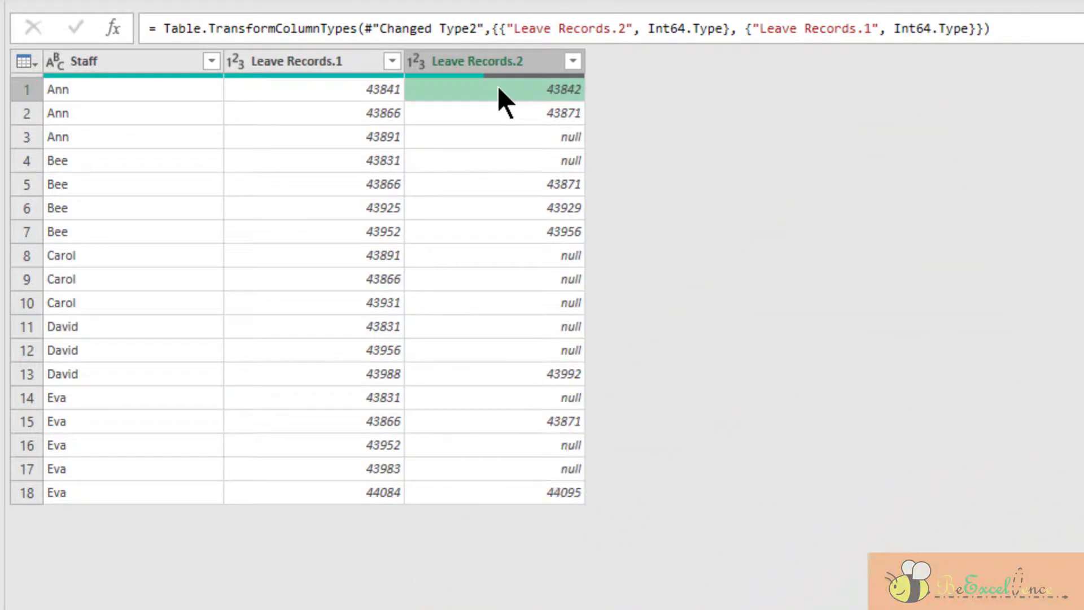
click(366, 89)
click(457, 88)
click(350, 88)
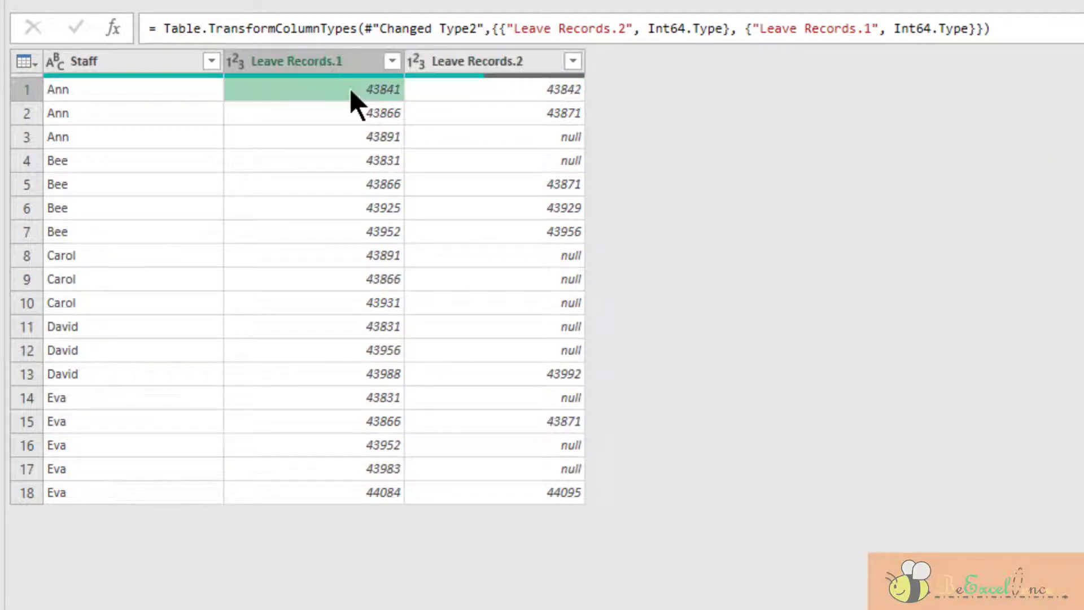
click(466, 89)
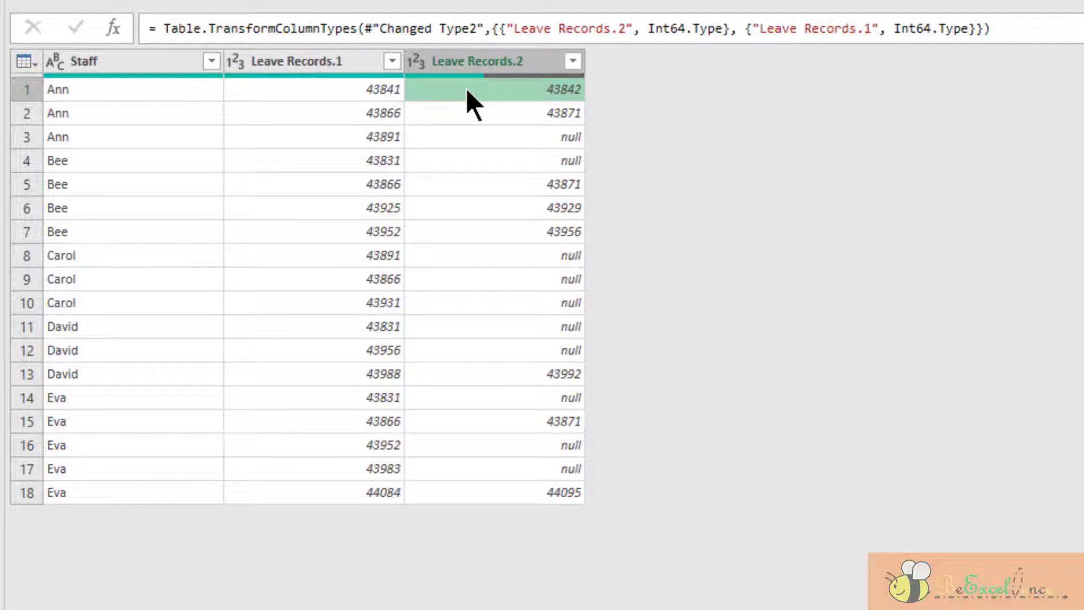
click(338, 138)
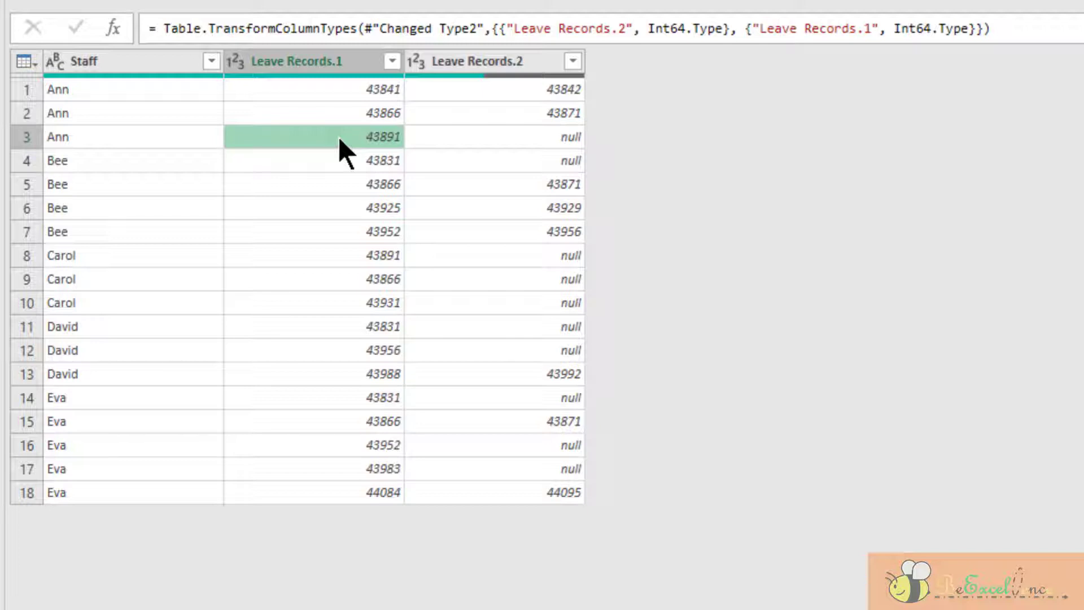
click(457, 137)
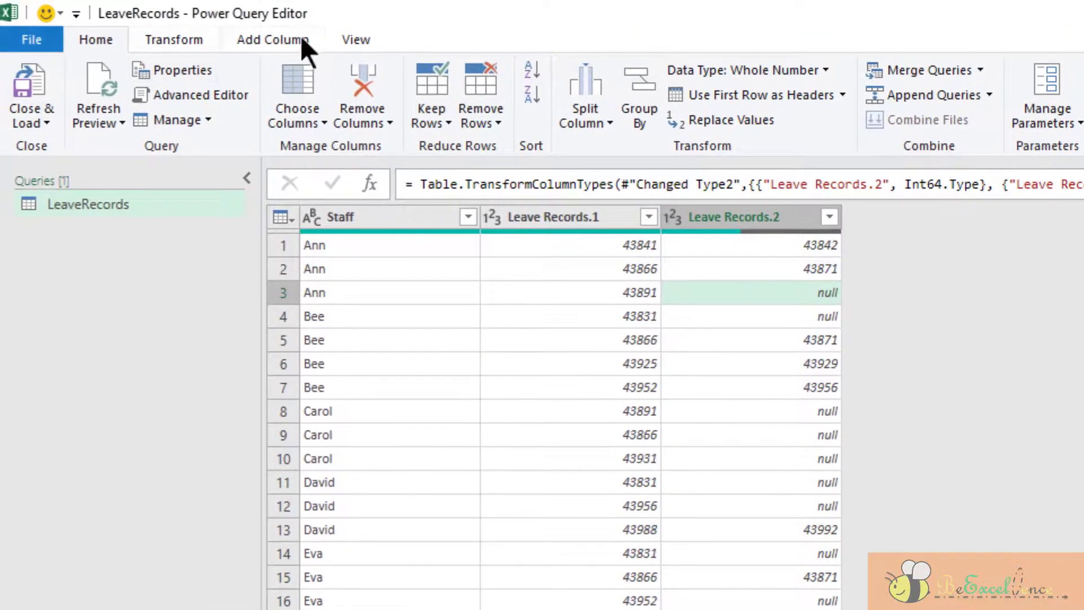
Start a conditional column named EndDate testing whether Leave Records.2 equals null.
click(300, 39)
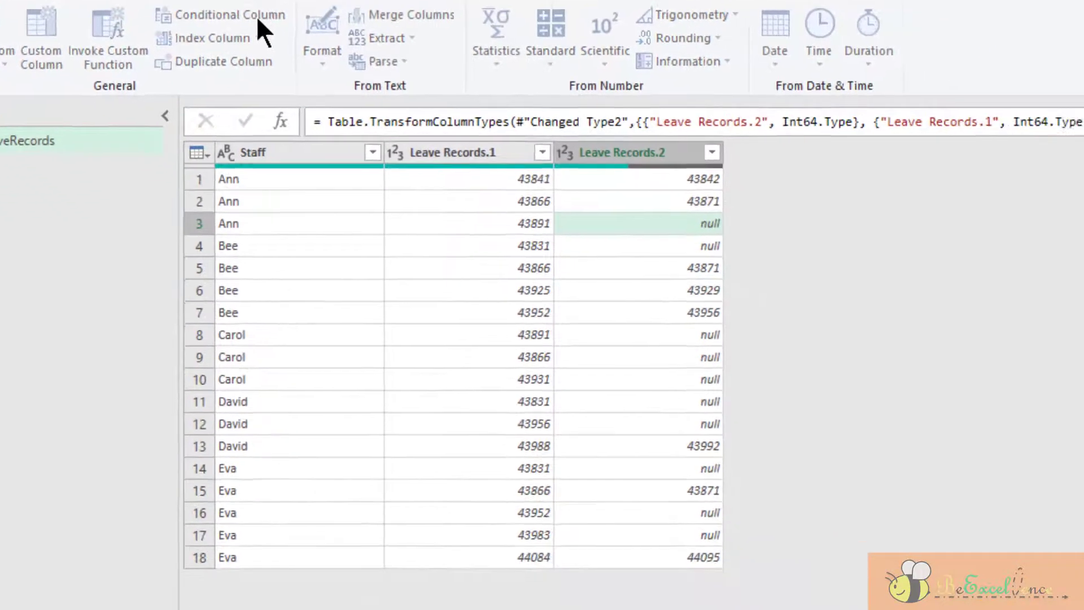
click(256, 16)
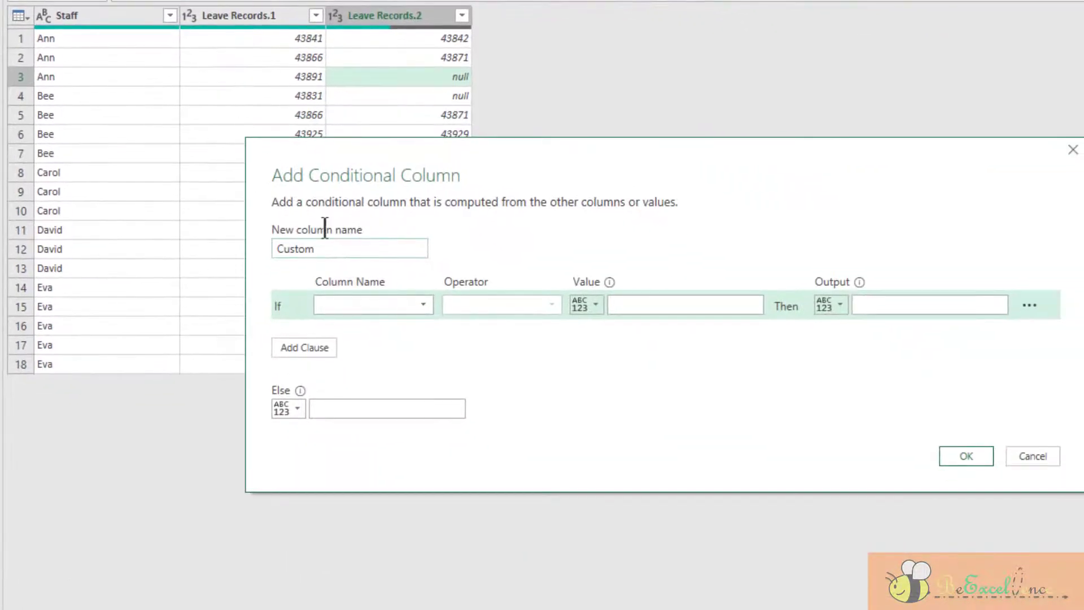
double_click(301, 248)
text(EndDate)
click(377, 303)
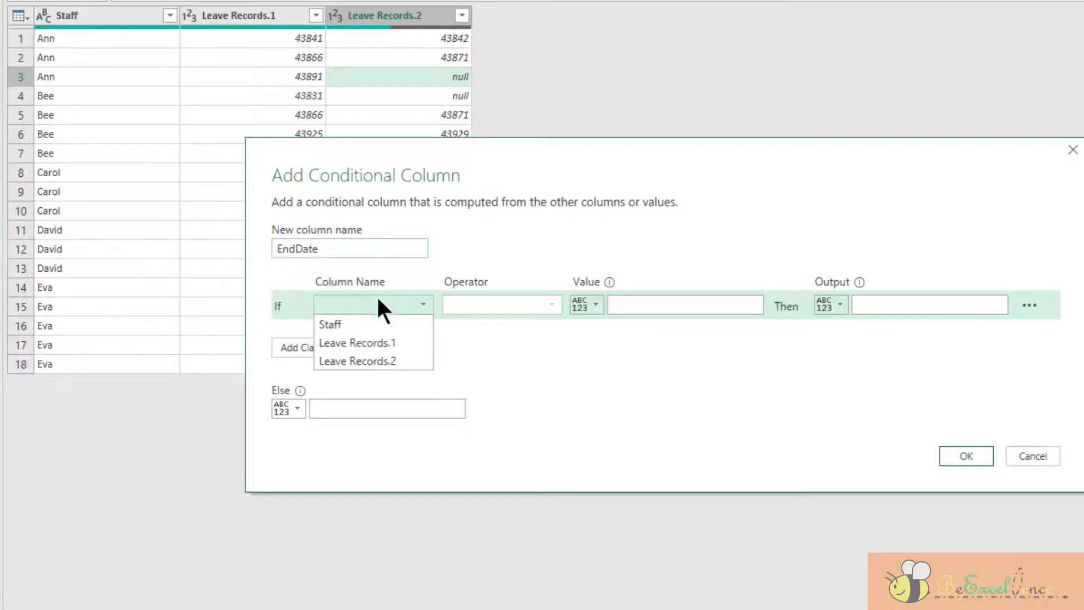
click(410, 361)
click(621, 299)
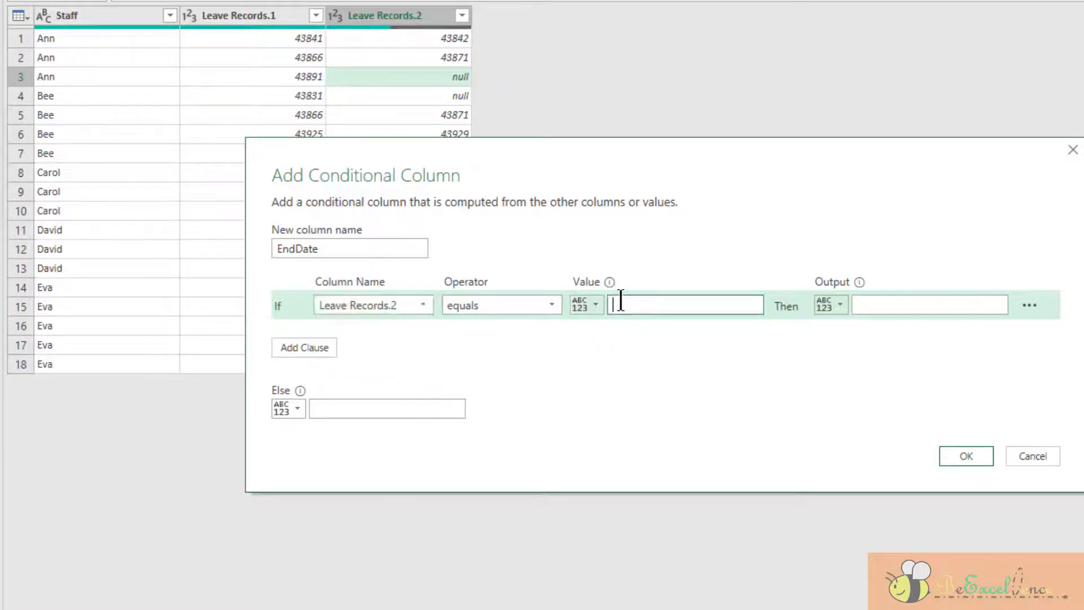
text(null)
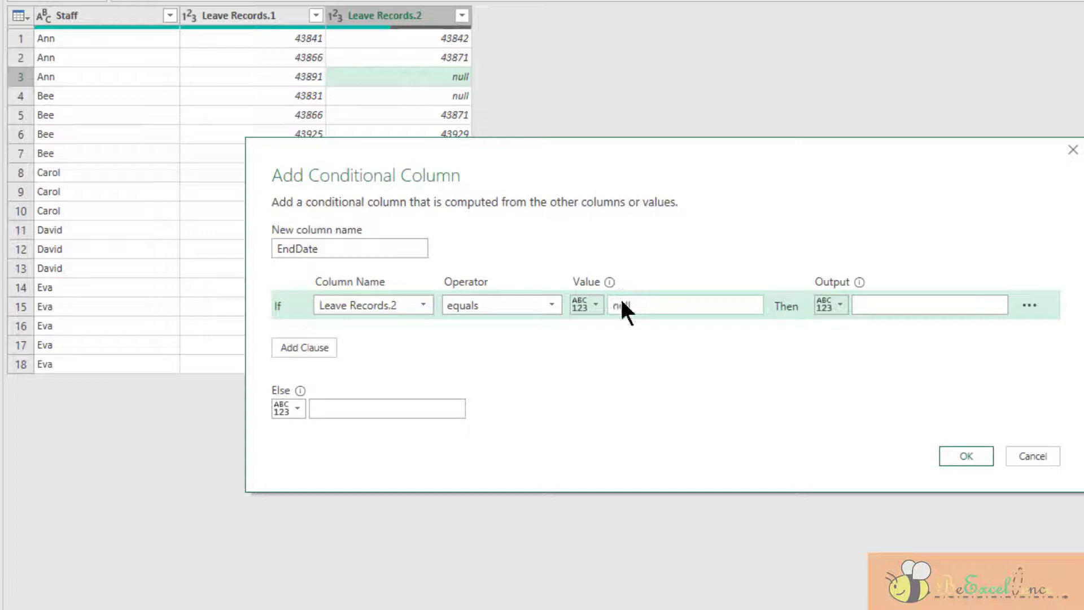
Return Leave Records.1 when the condition holds, otherwise Leave Records.2.
click(844, 305)
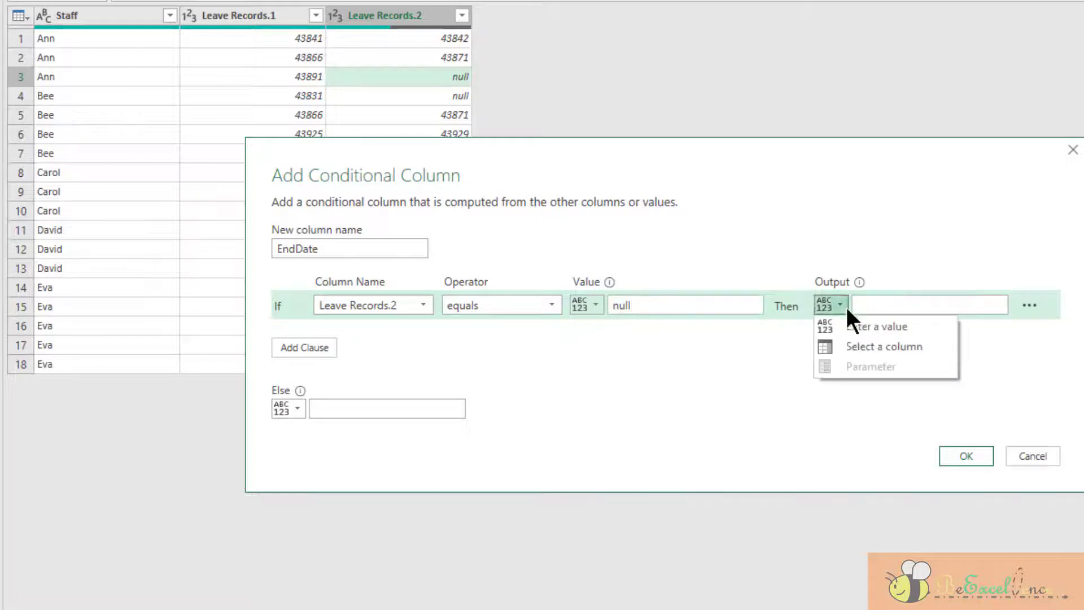
click(887, 339)
click(940, 299)
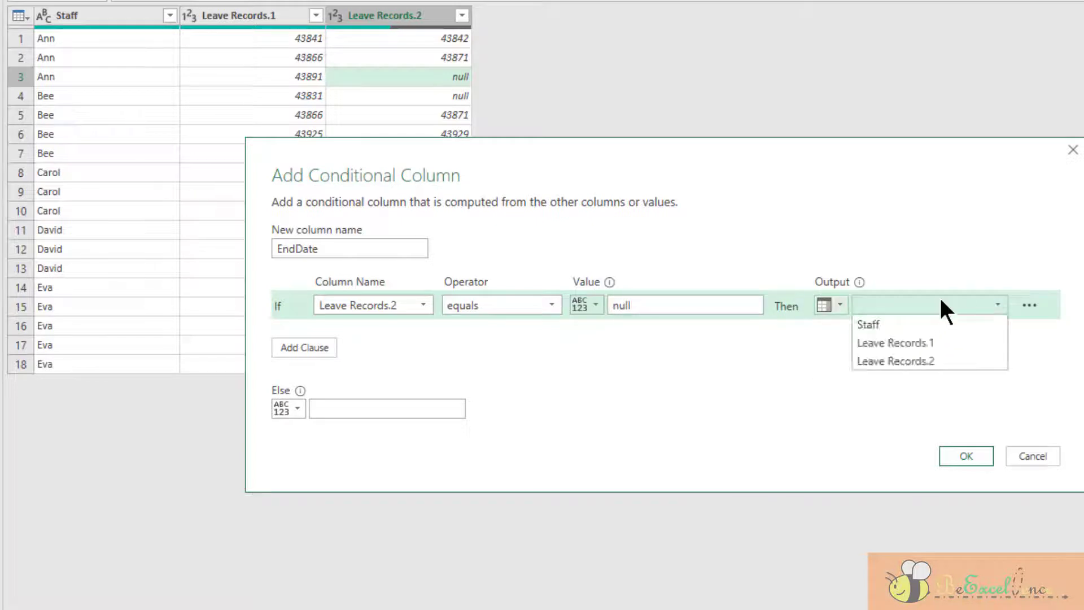
click(943, 342)
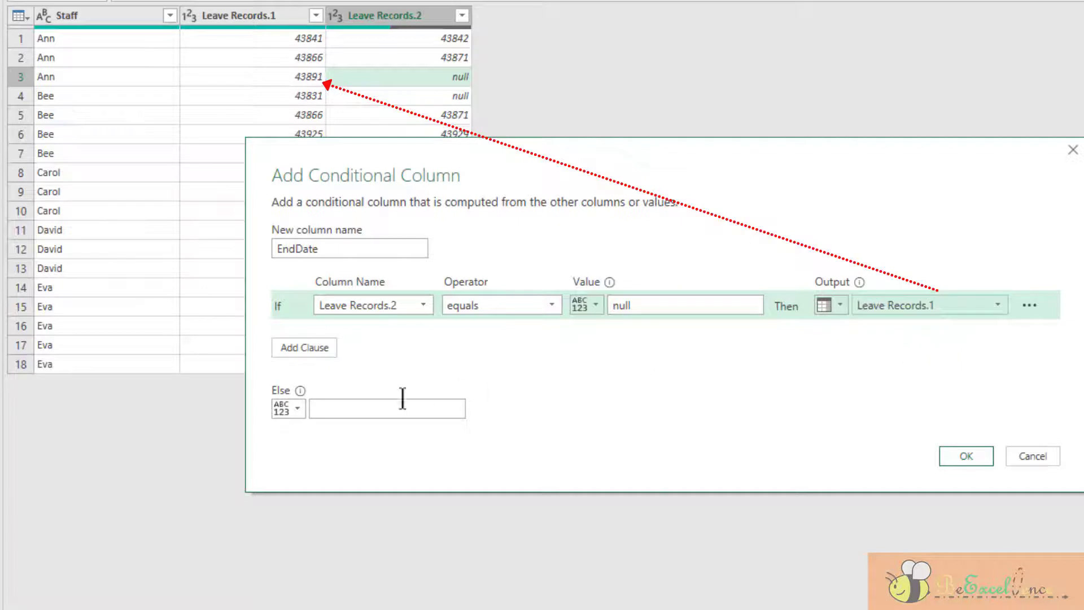
click(287, 409)
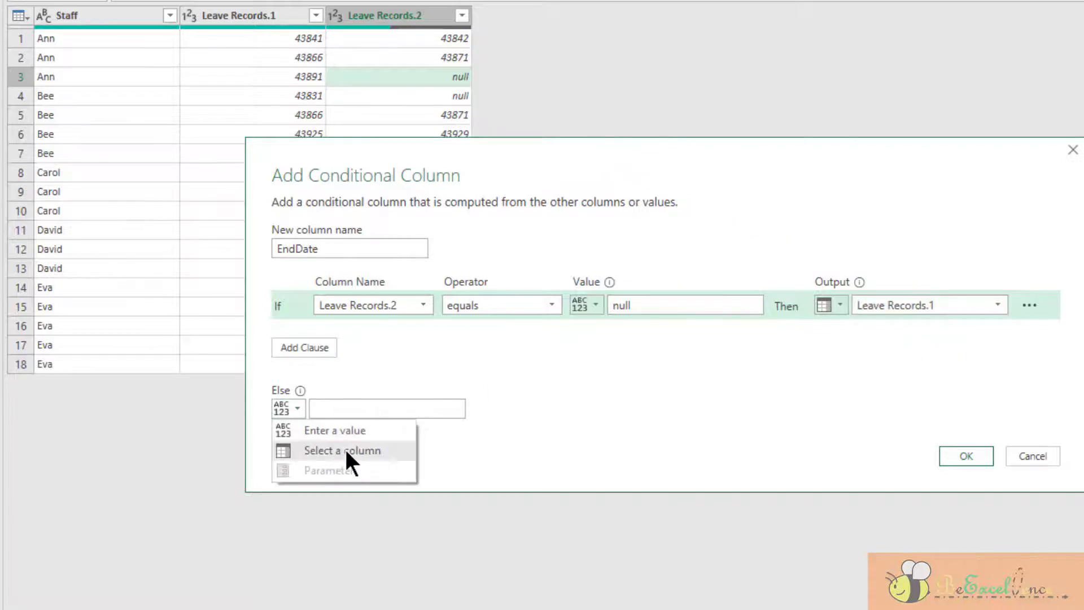
click(345, 450)
click(376, 409)
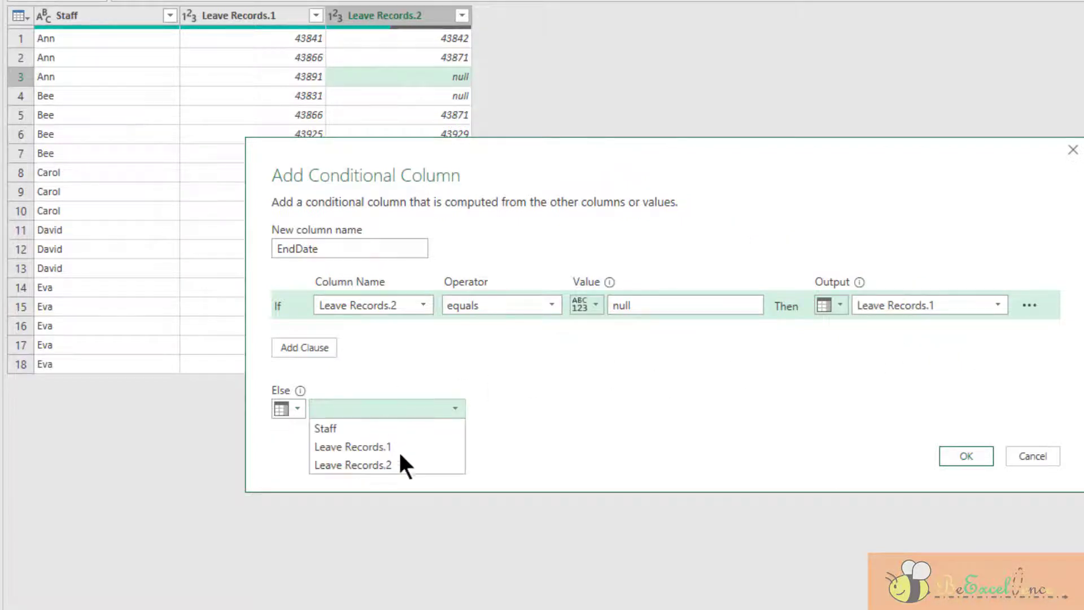
click(407, 467)
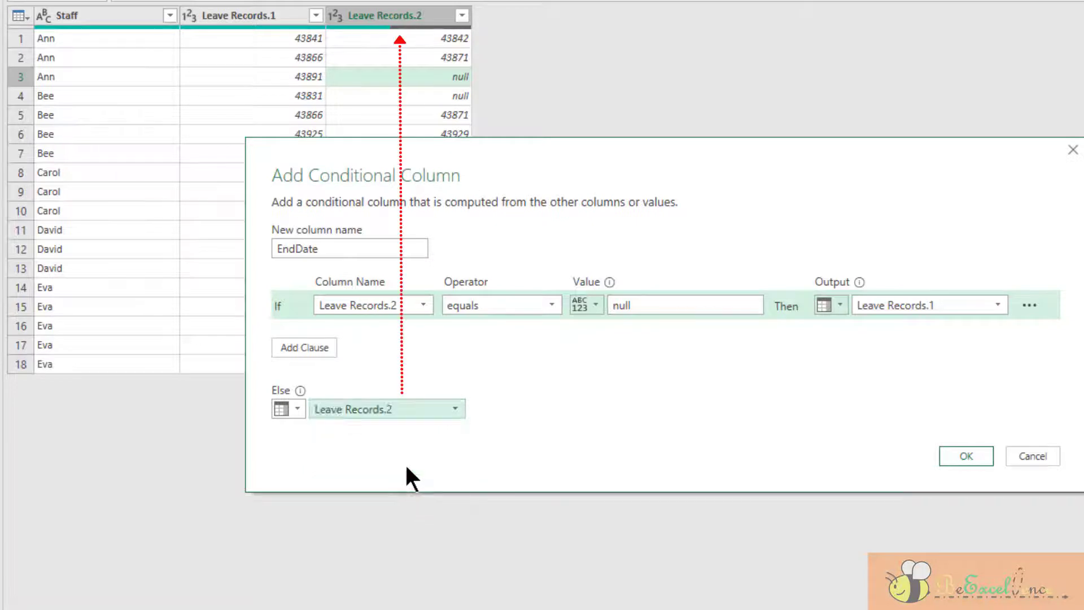
Create the EndDate column and check row 3's start value against its EndDate.
click(964, 456)
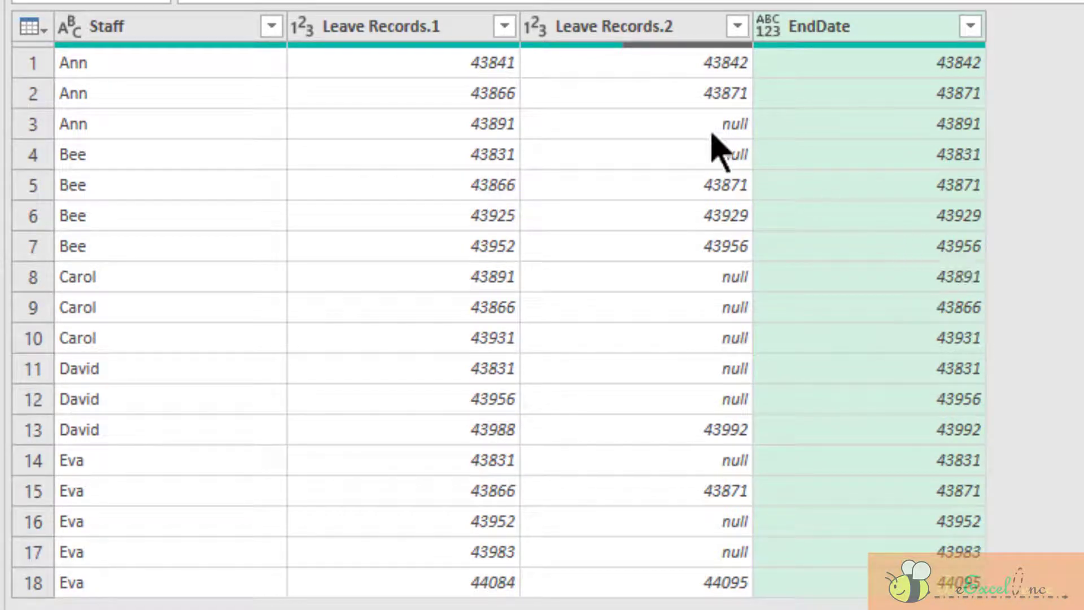
click(455, 127)
click(817, 128)
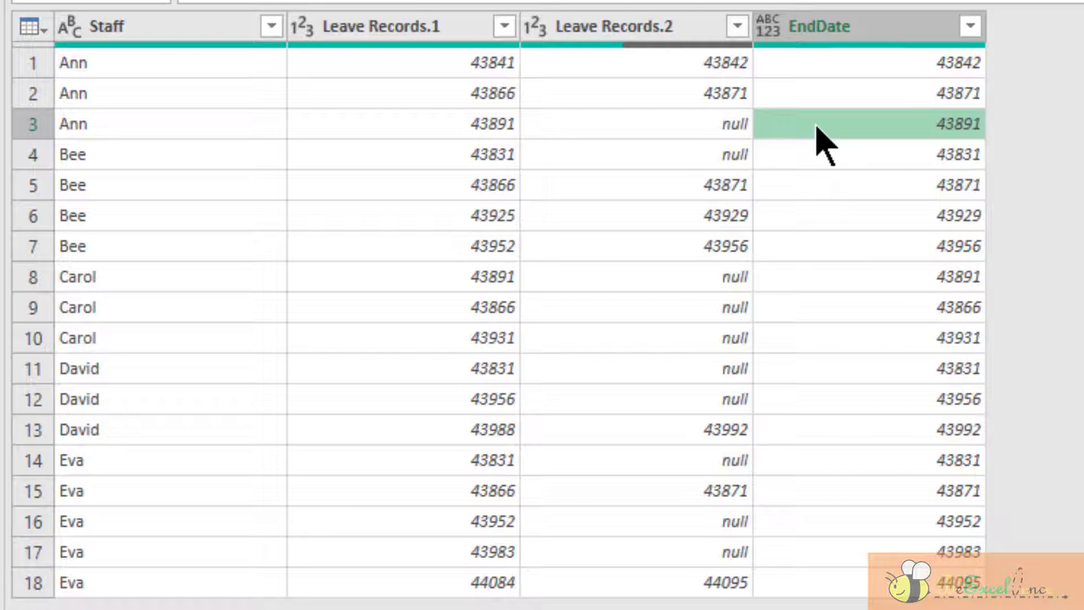
Rename the Leave Records.1 column to StartDate.
click(441, 28)
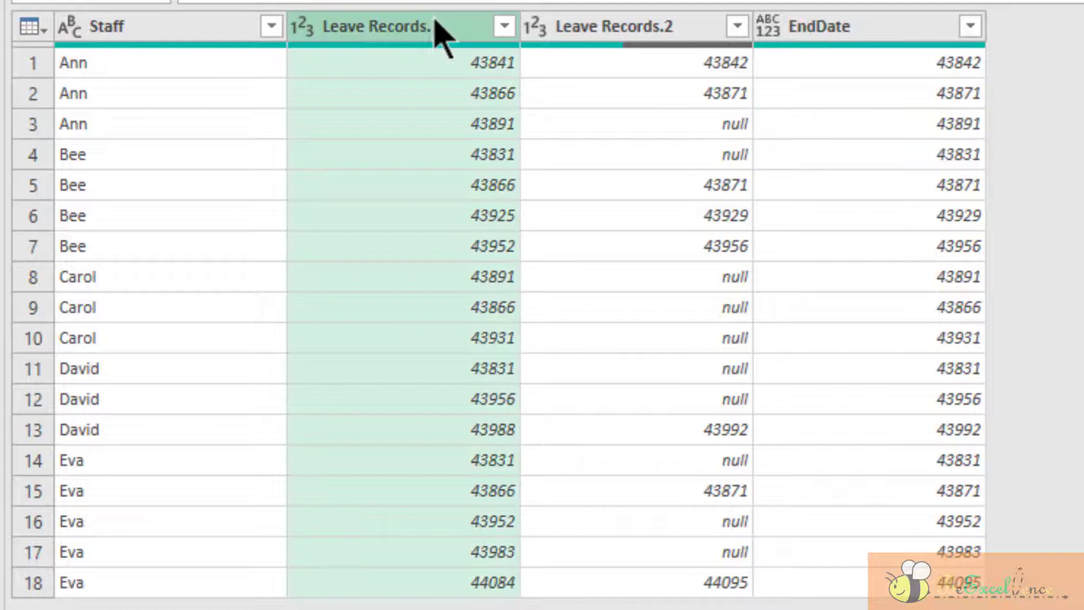
double_click(440, 27)
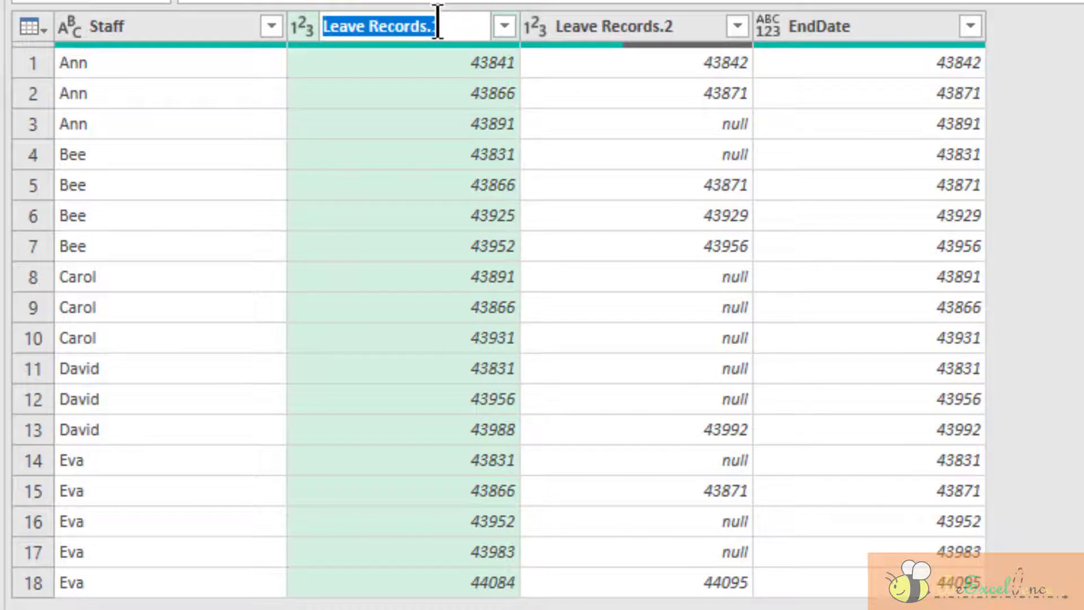
text(StartDa)
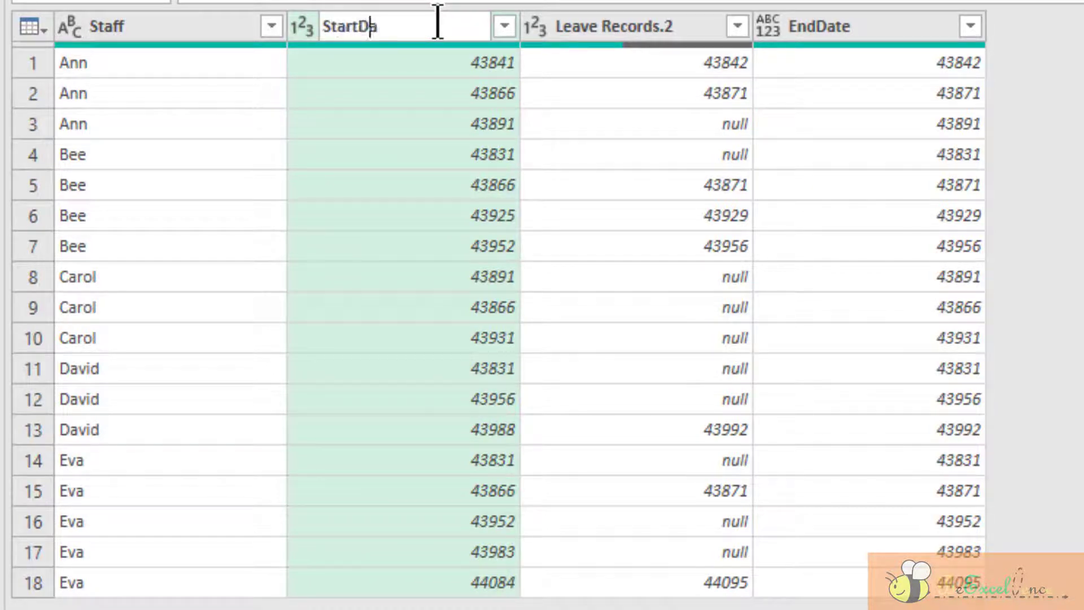
text(te)
key(Return)
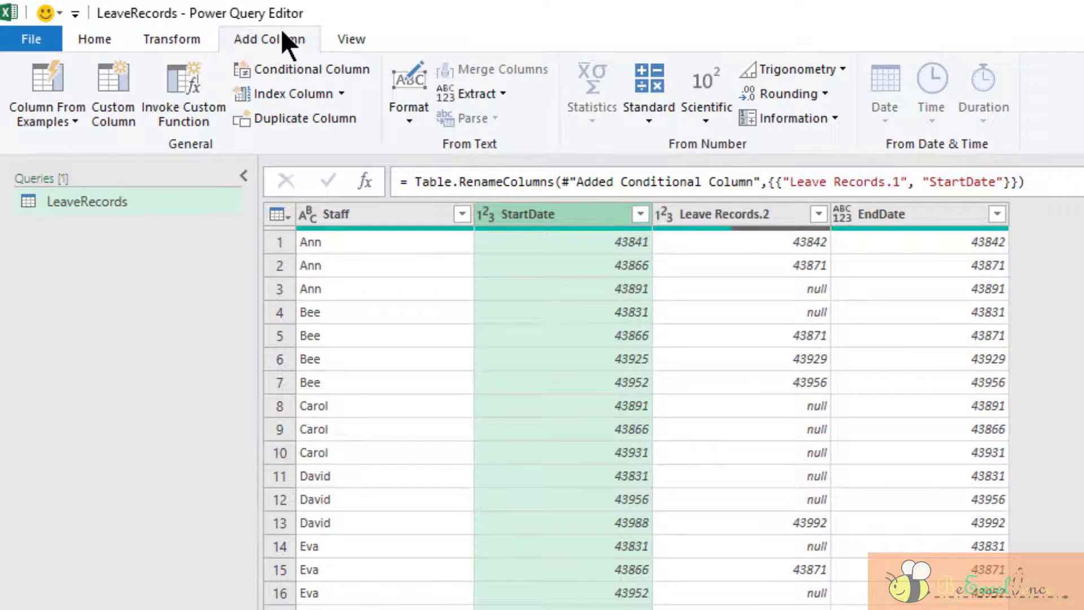
Define a custom column DateReocrds with the formula {[StartDate]..[EndDate]}.
click(128, 81)
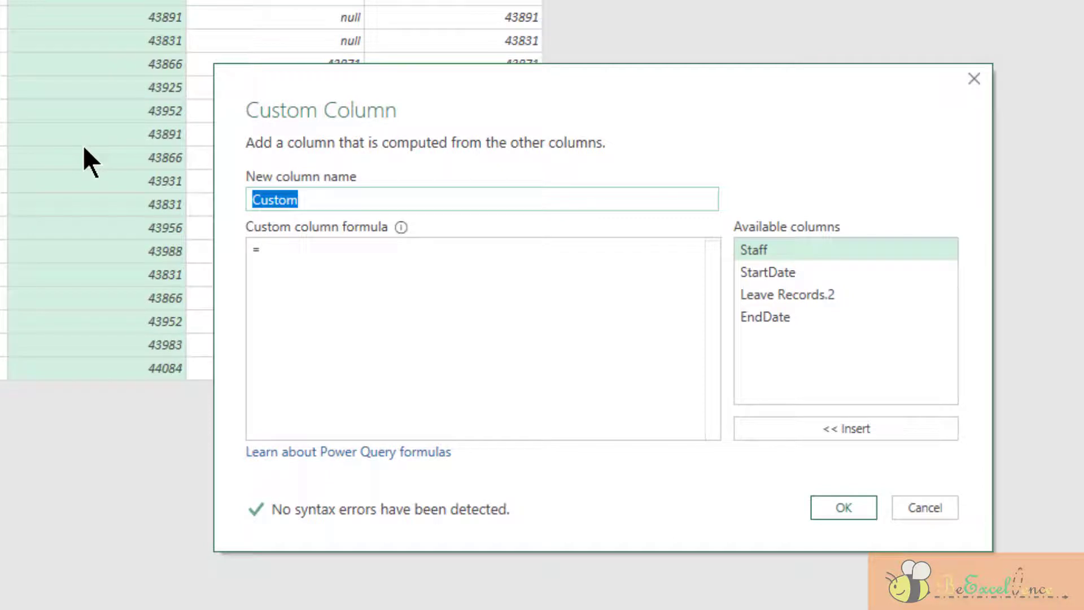
text(DateReocrd)
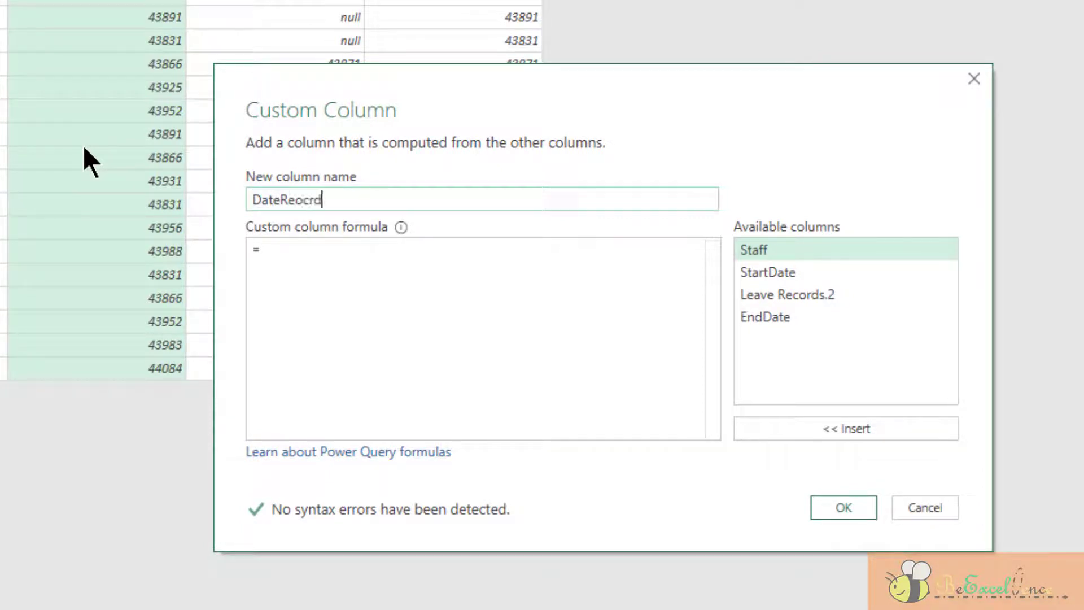
text(s)
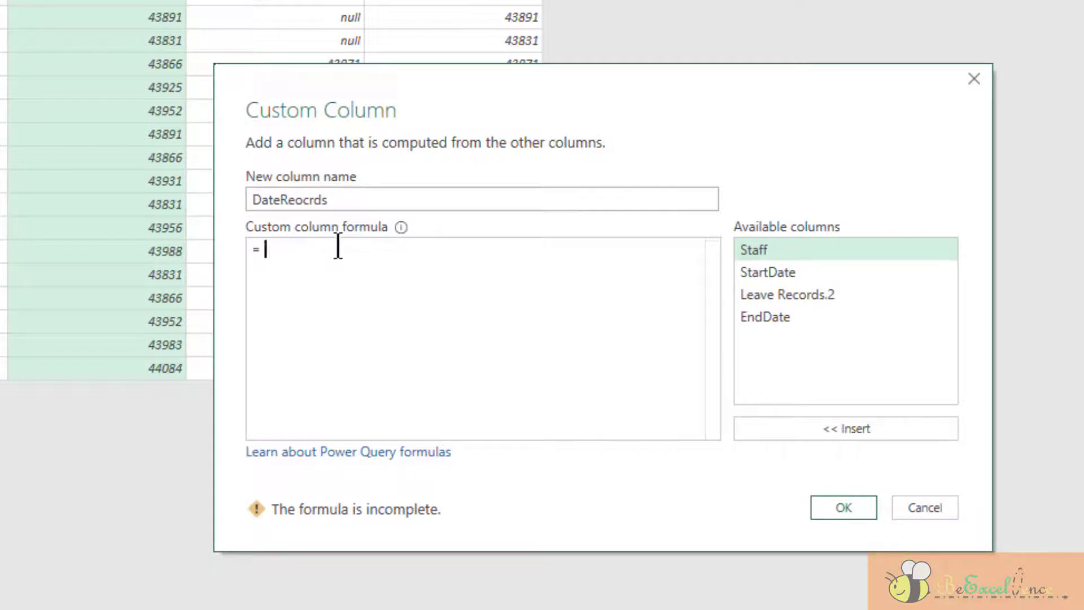
text([)
key(BackSpace)
text({)
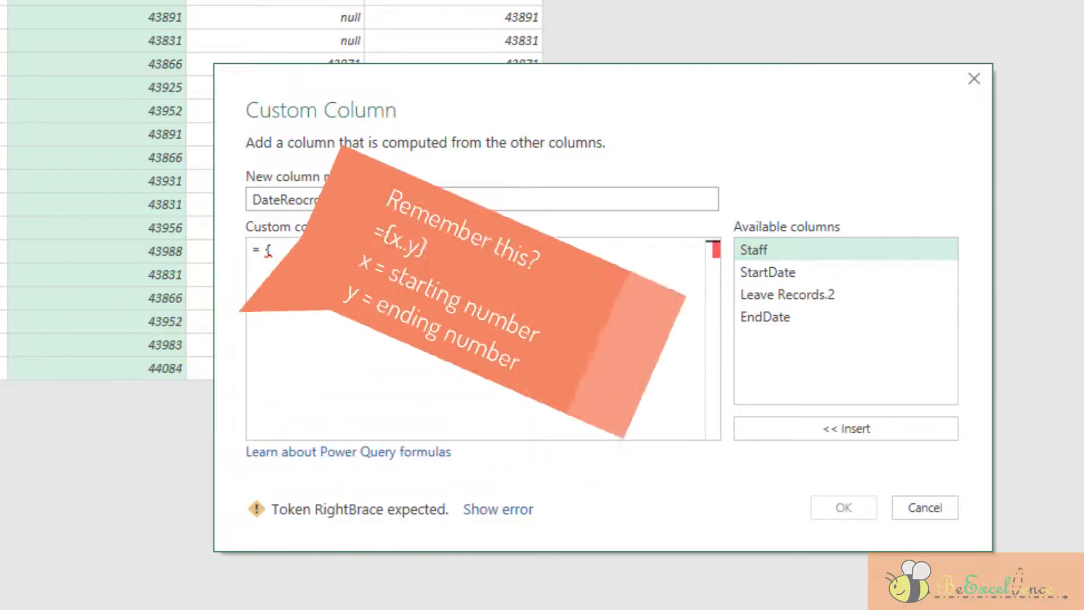
double_click(784, 273)
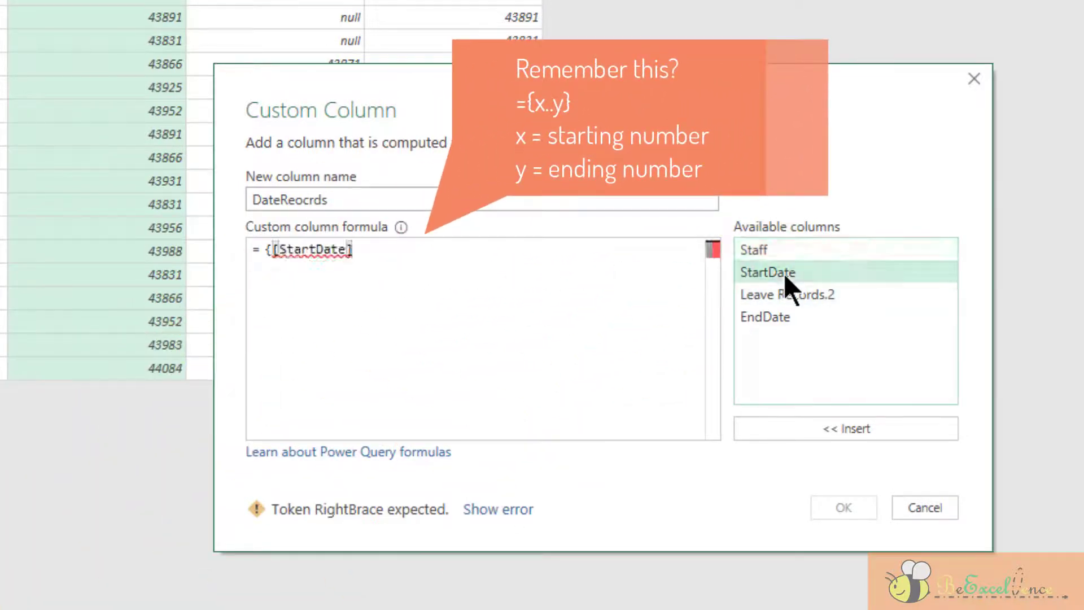
text(..)
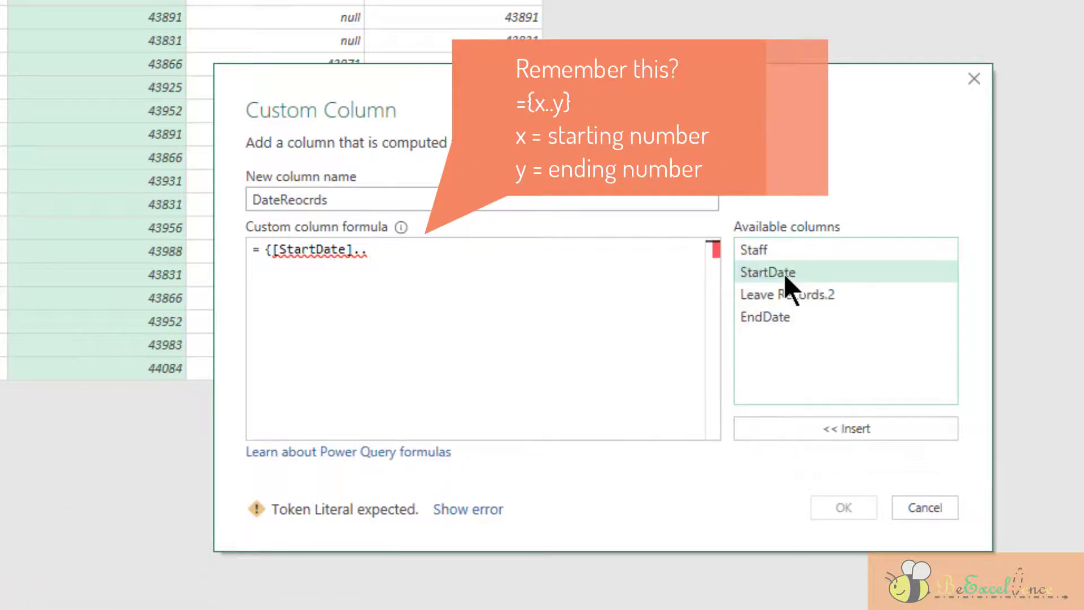
double_click(773, 315)
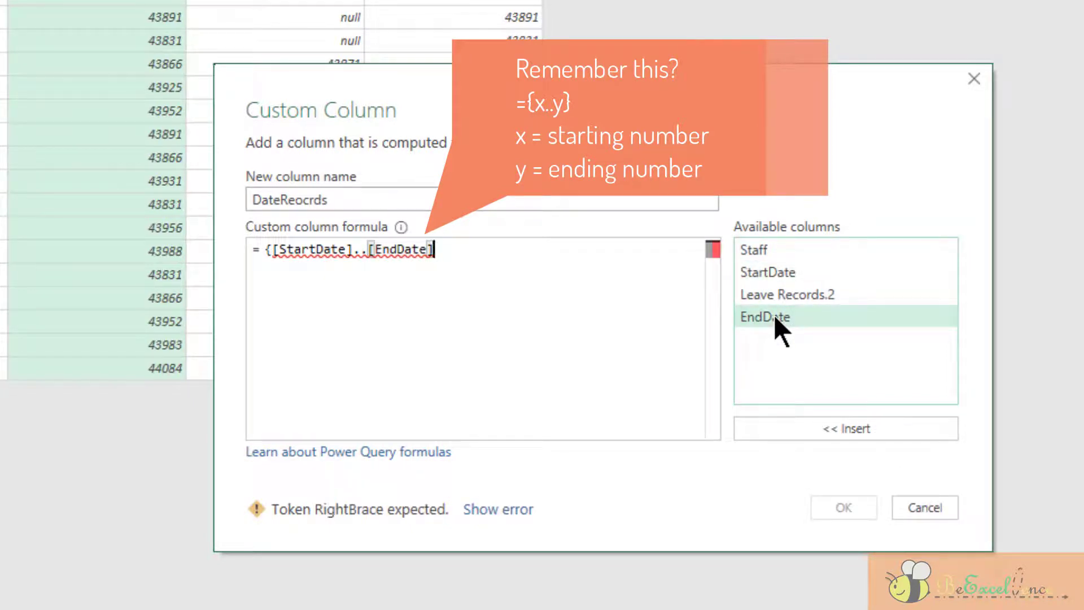
text(})
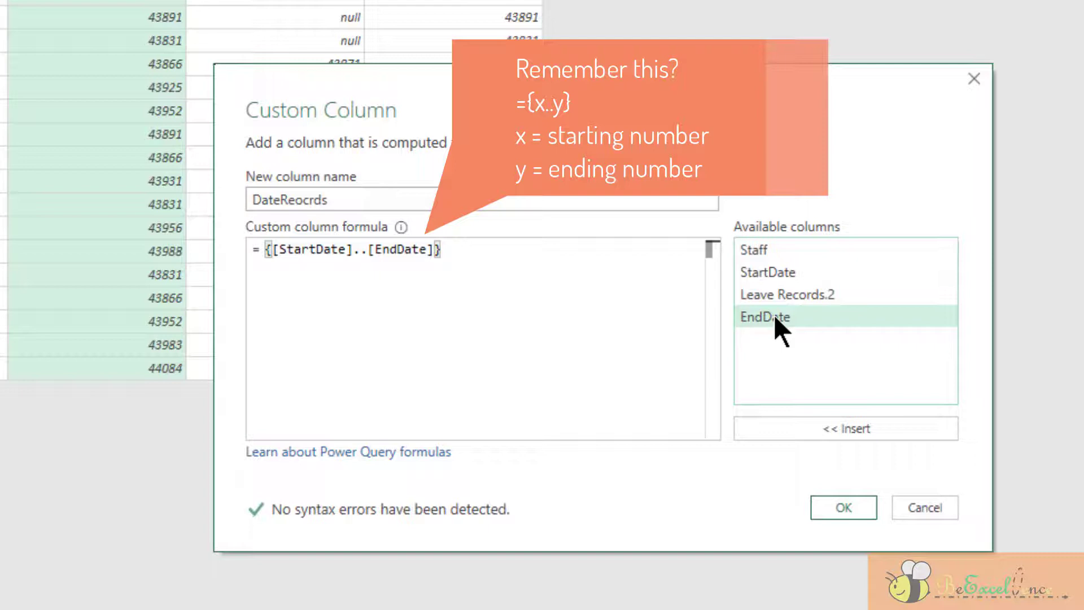
Create the DateReocrds column and preview its lists for rows 1 and 13 (43988 to 43992).
click(829, 501)
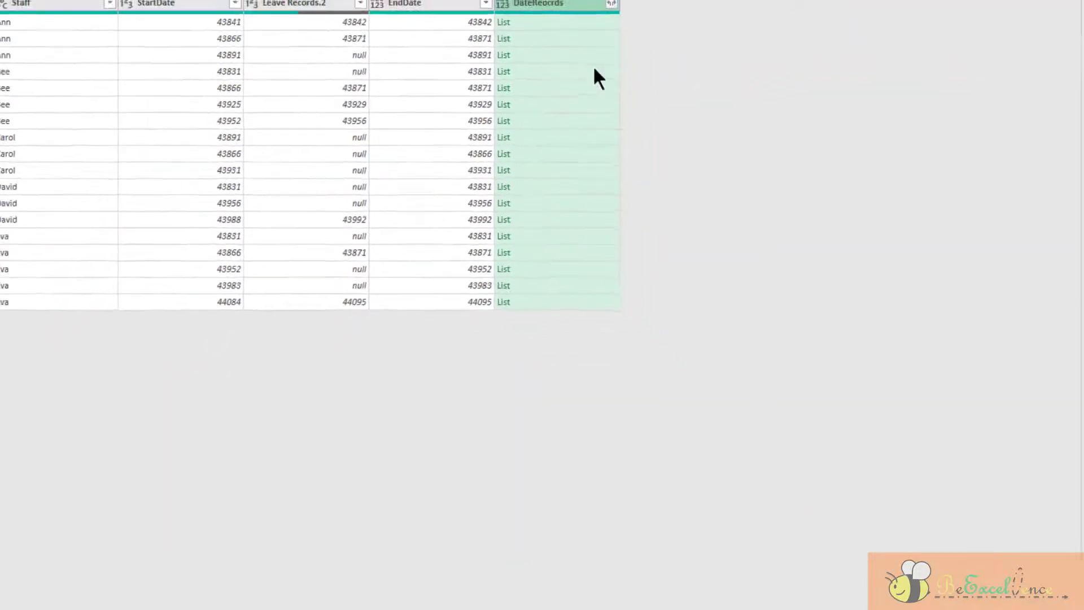
click(580, 26)
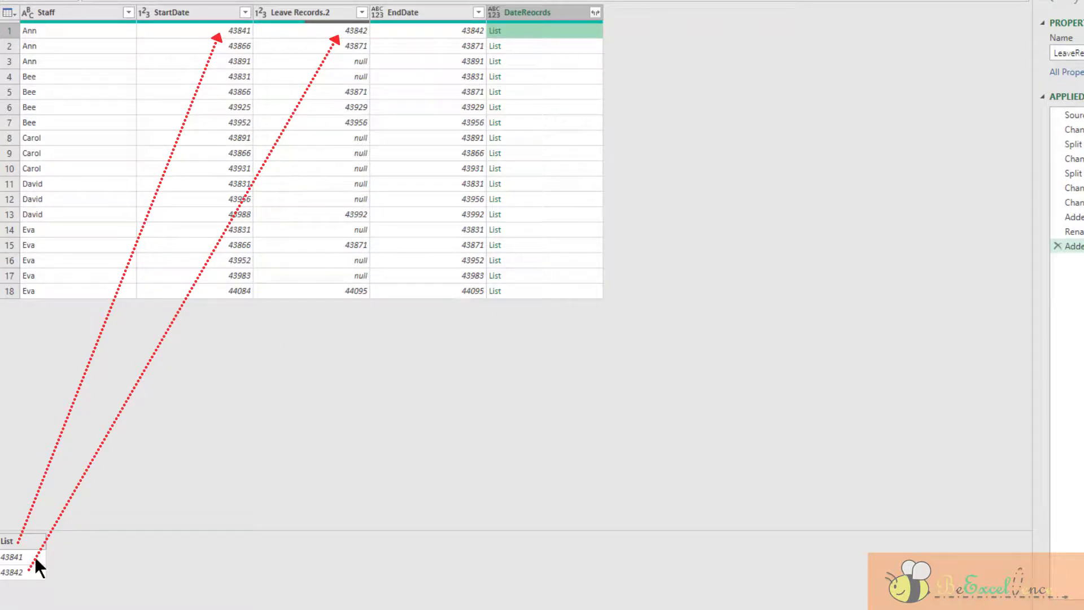
click(573, 216)
scroll(49, 574, down, 1)
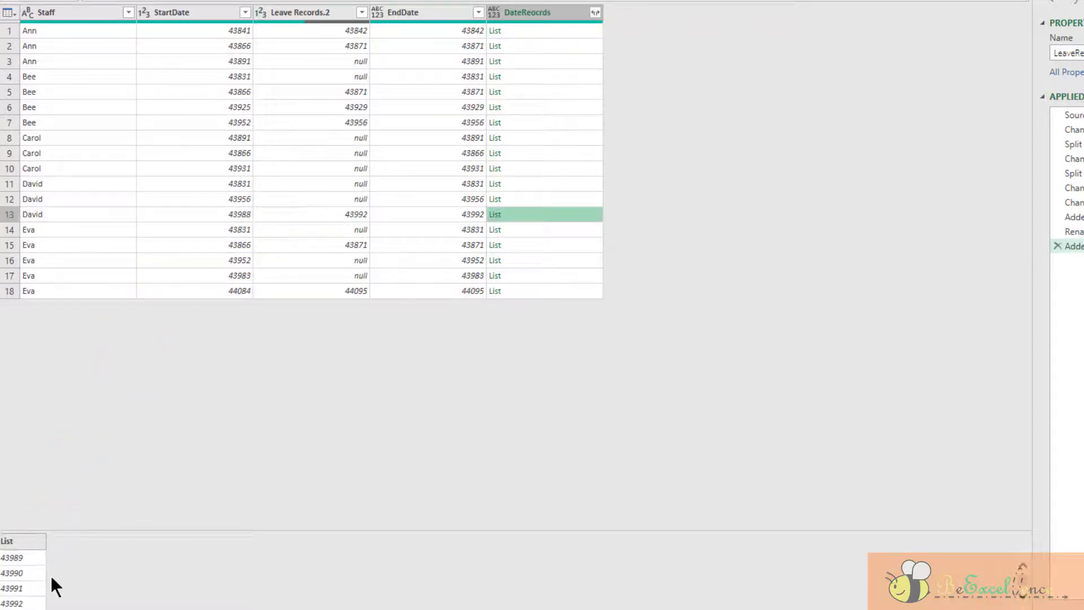
scroll(51, 577, up, 1)
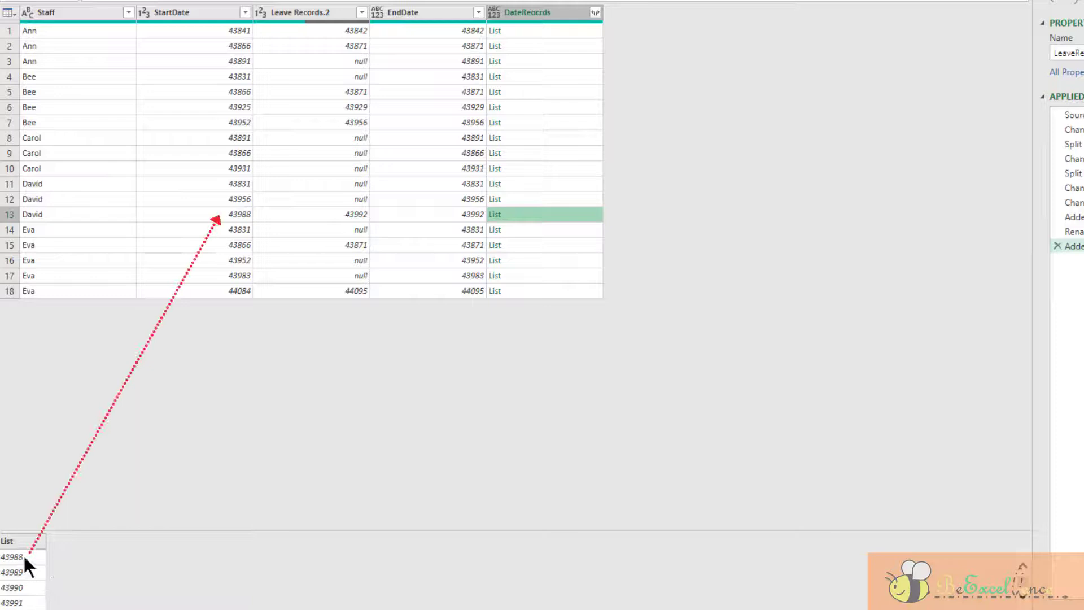
scroll(25, 564, down, 1)
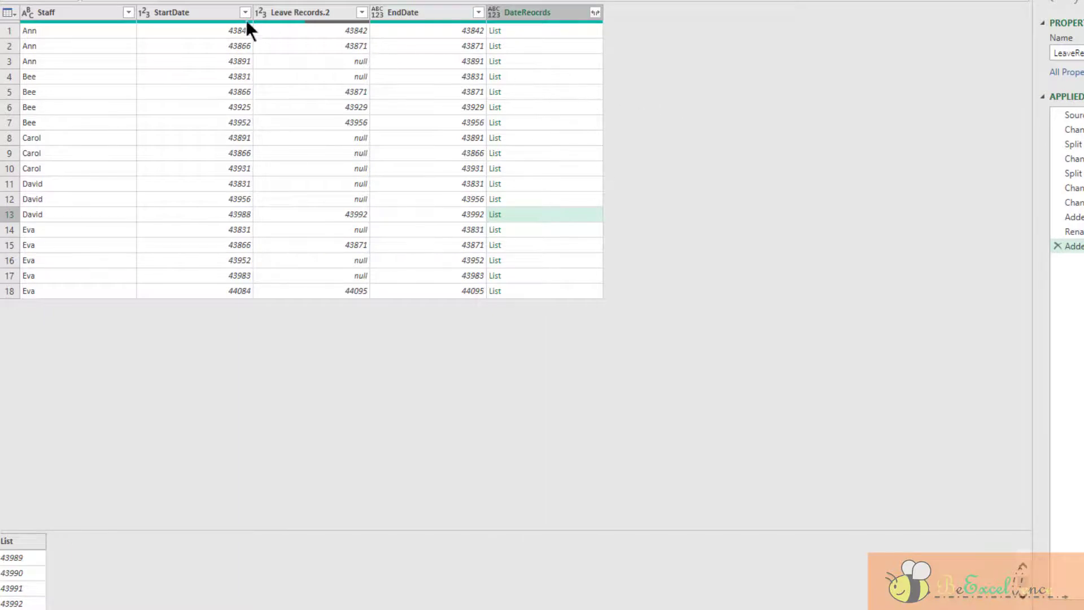
Remove the StartDate, Leave Records.2 and EndDate columns.
click(197, 9)
shift+click(403, 9)
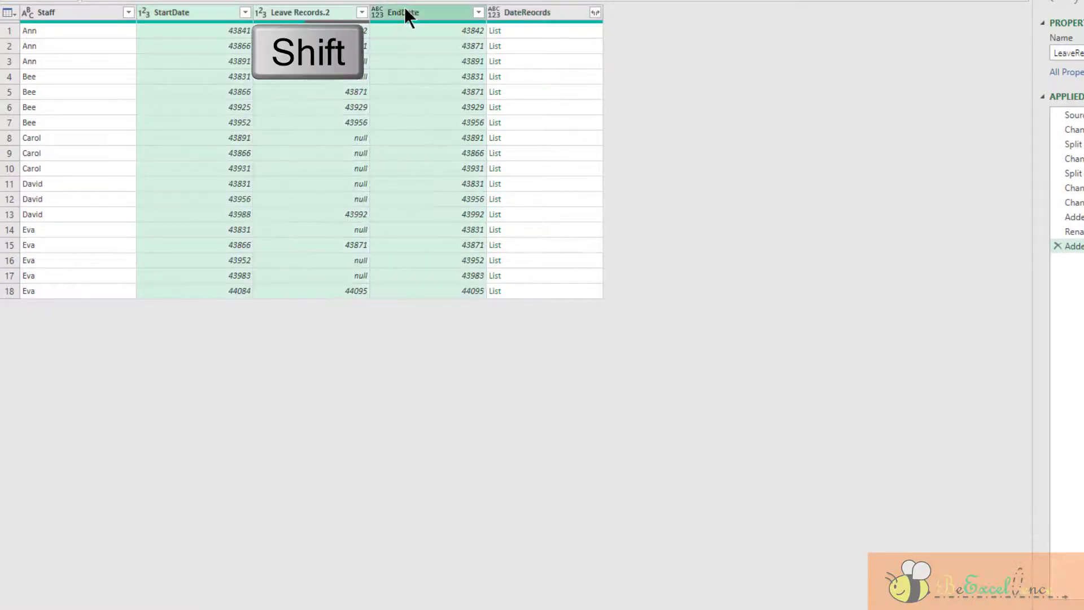
right_click(407, 12)
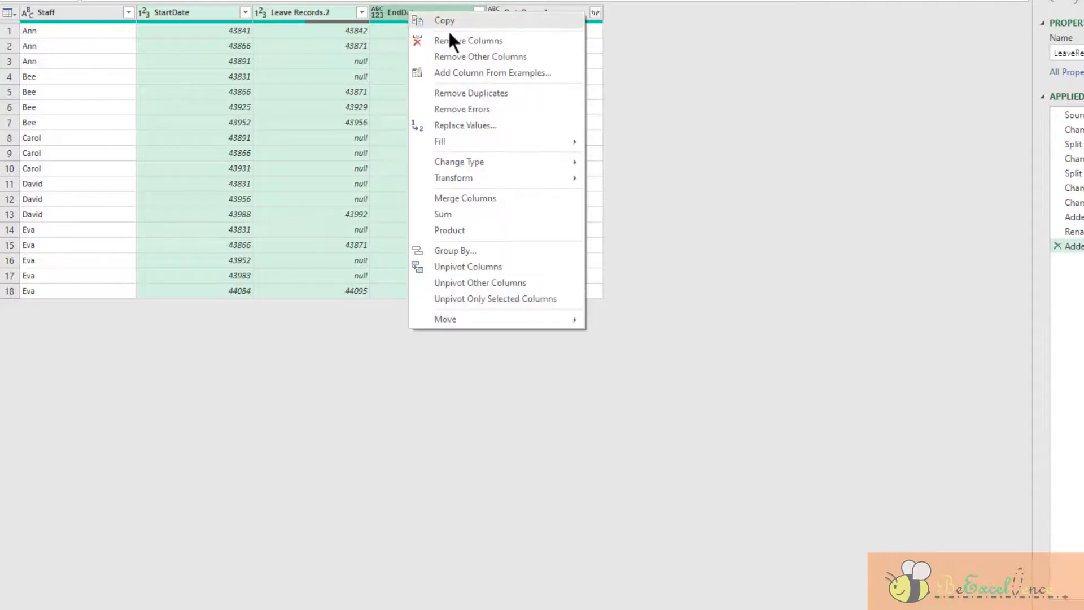
click(466, 41)
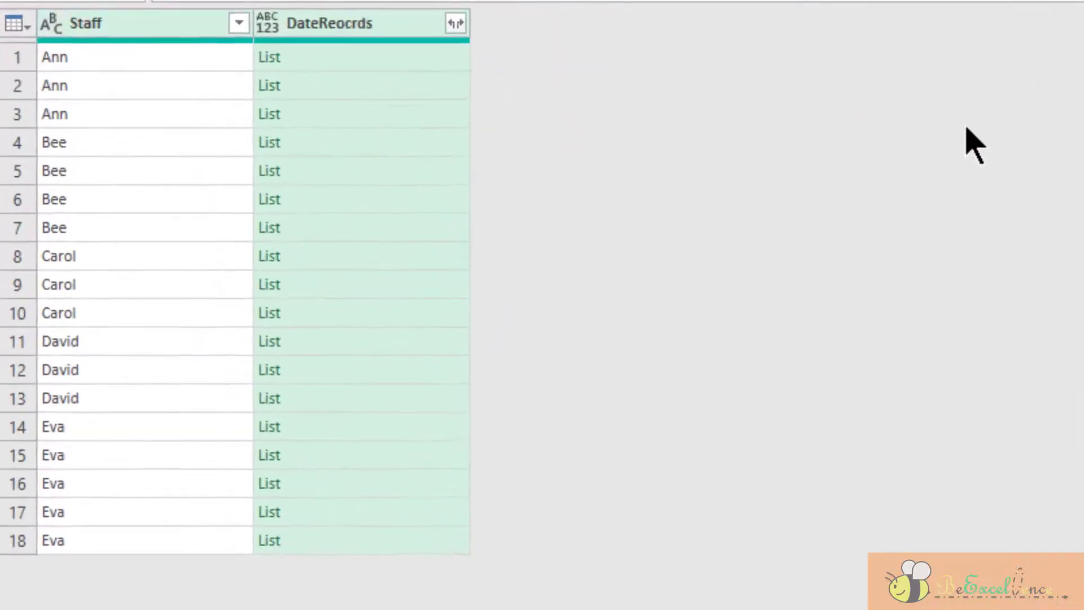
Expand the DateReocrds lists to new rows so each leave date has its own row.
click(105, 27)
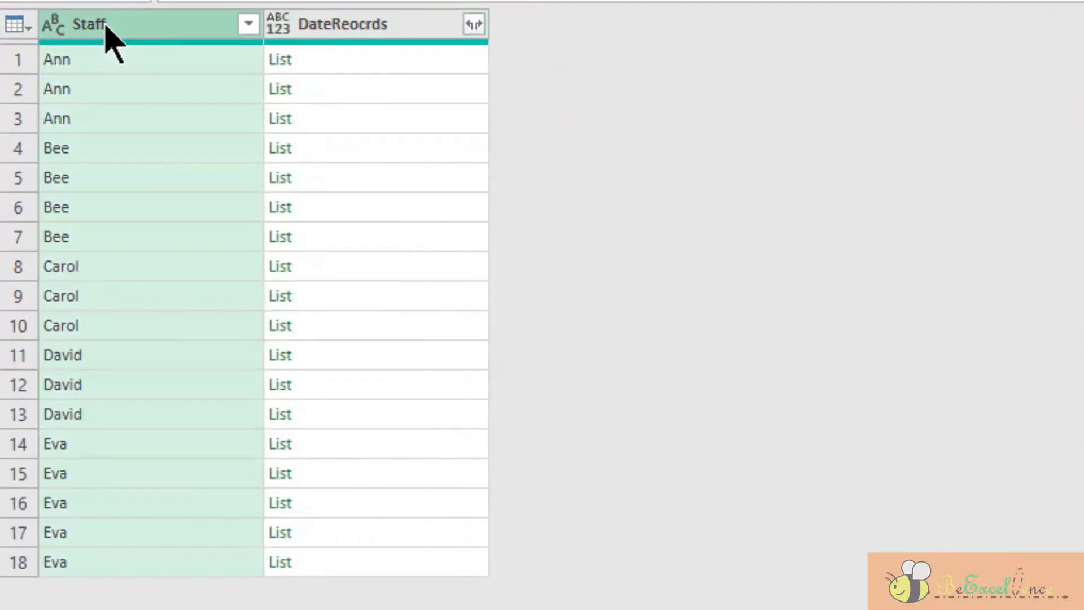
click(359, 28)
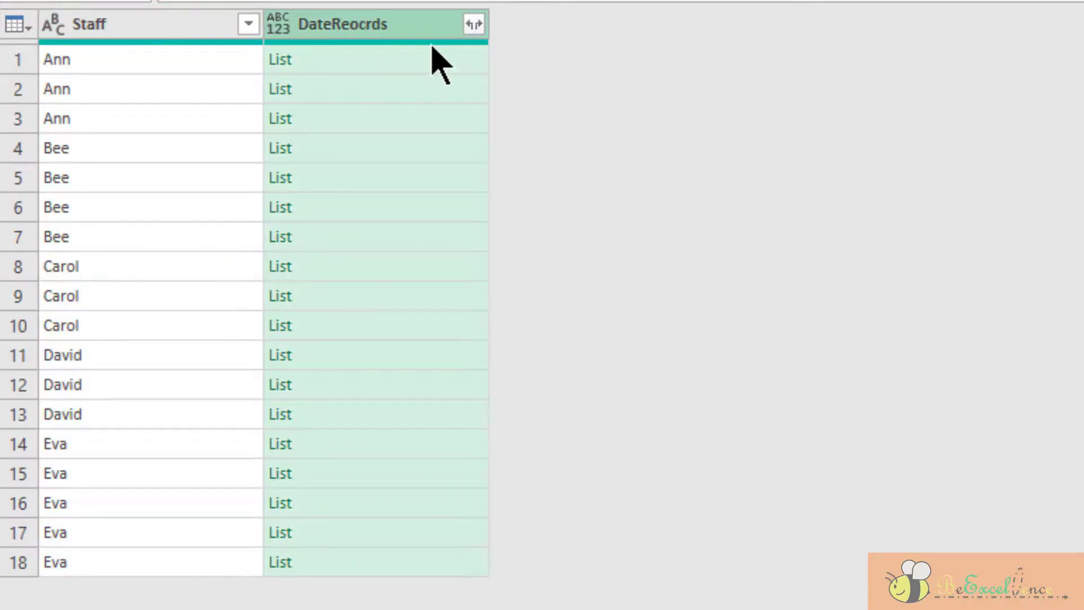
click(478, 27)
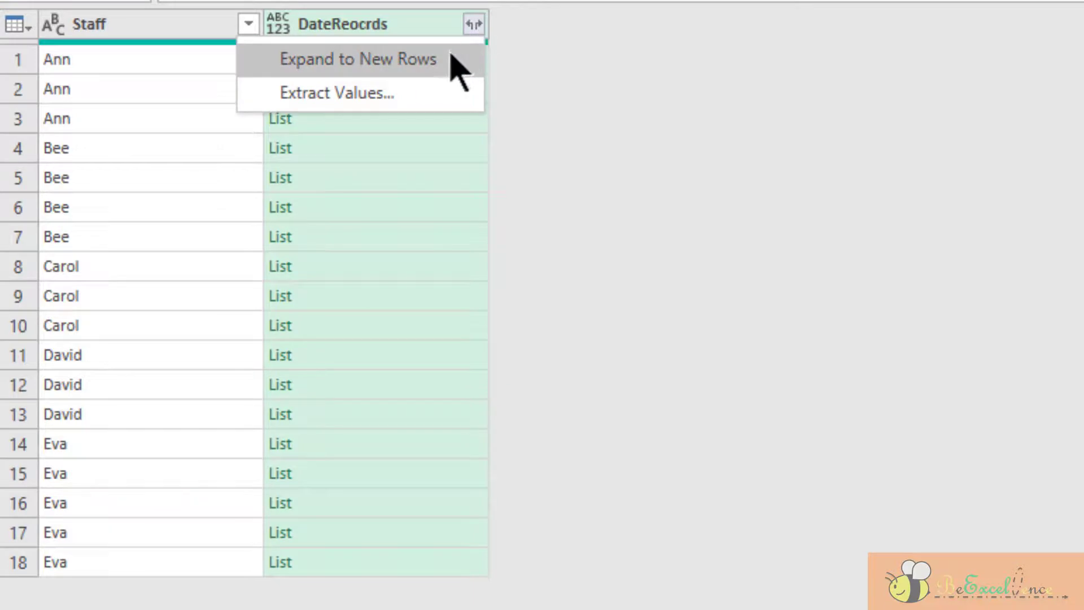
click(450, 59)
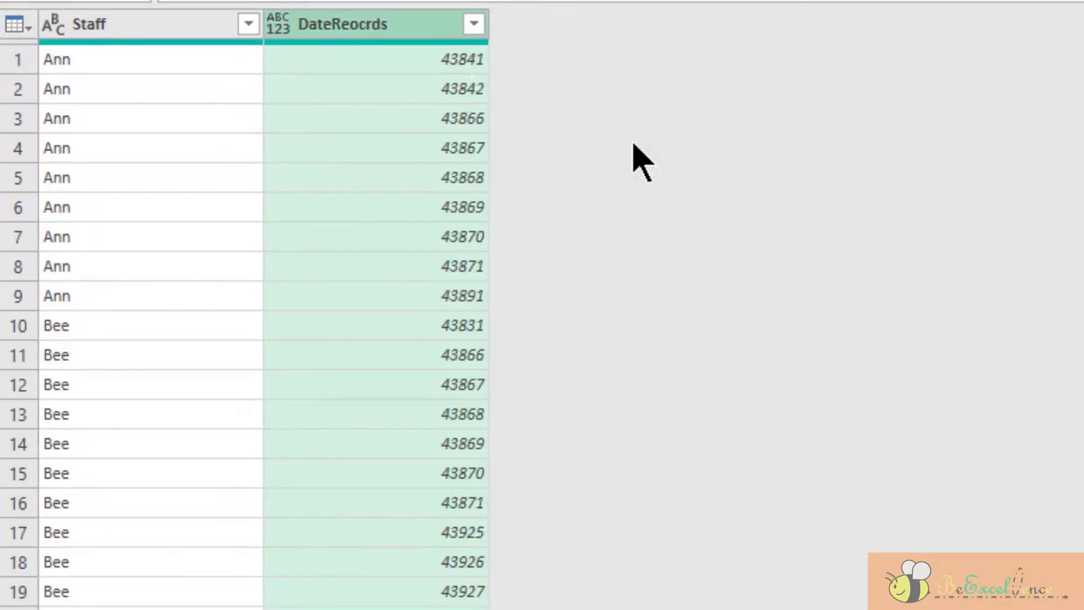
scroll(634, 145, down, 1)
scroll(634, 145, down, 6)
Change DateReocrds to the Date type and choose Close & Load To for LeaveRecords.
click(278, 24)
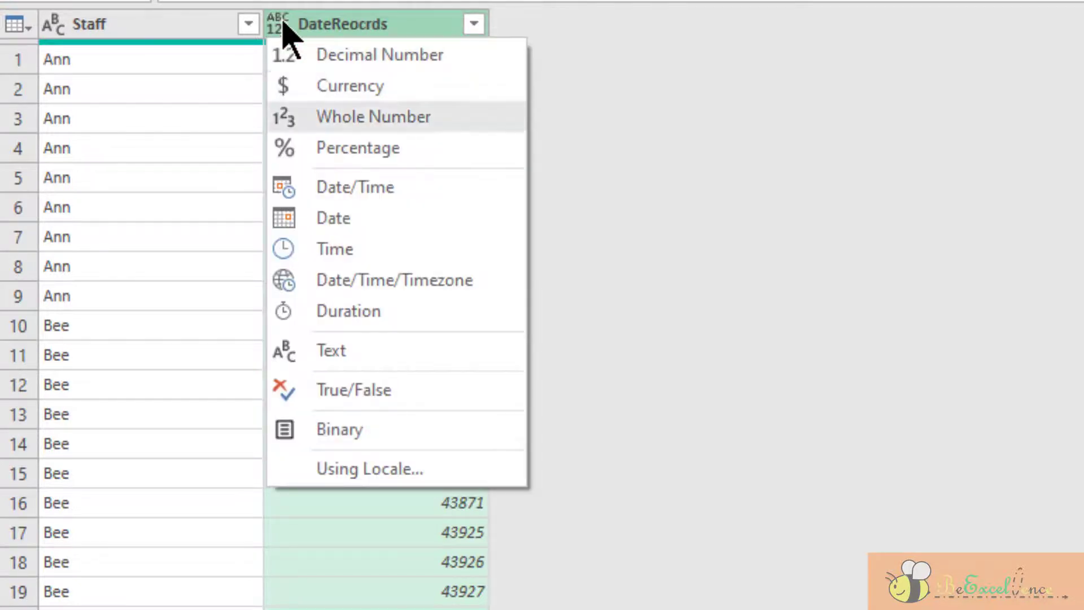
click(360, 227)
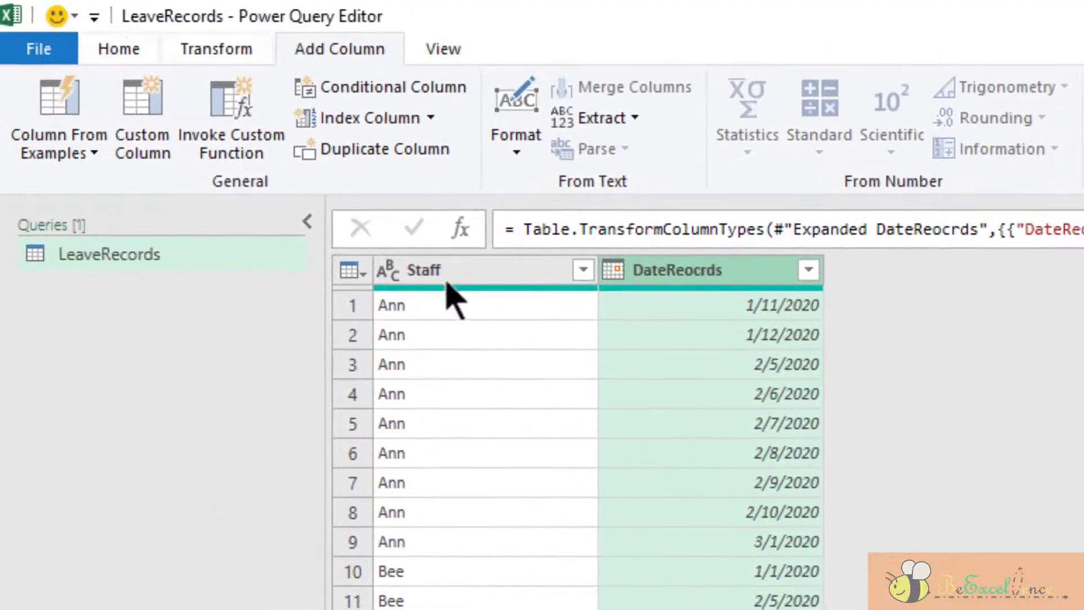
click(119, 50)
click(43, 150)
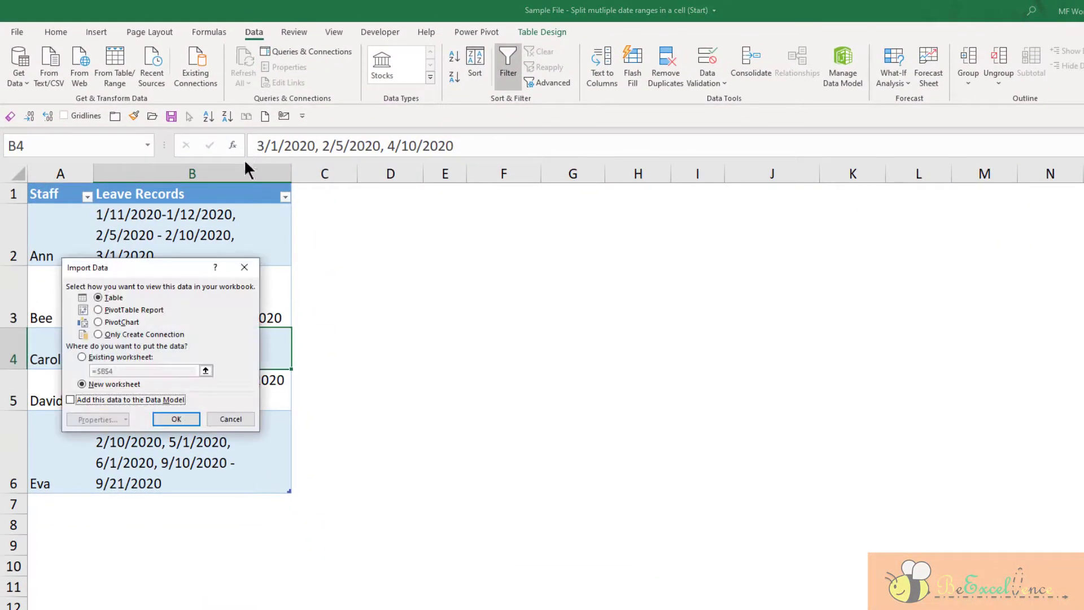
Load LeaveRecords as a table at cell D1 on the existing worksheet, giving 57 date rows.
click(89, 358)
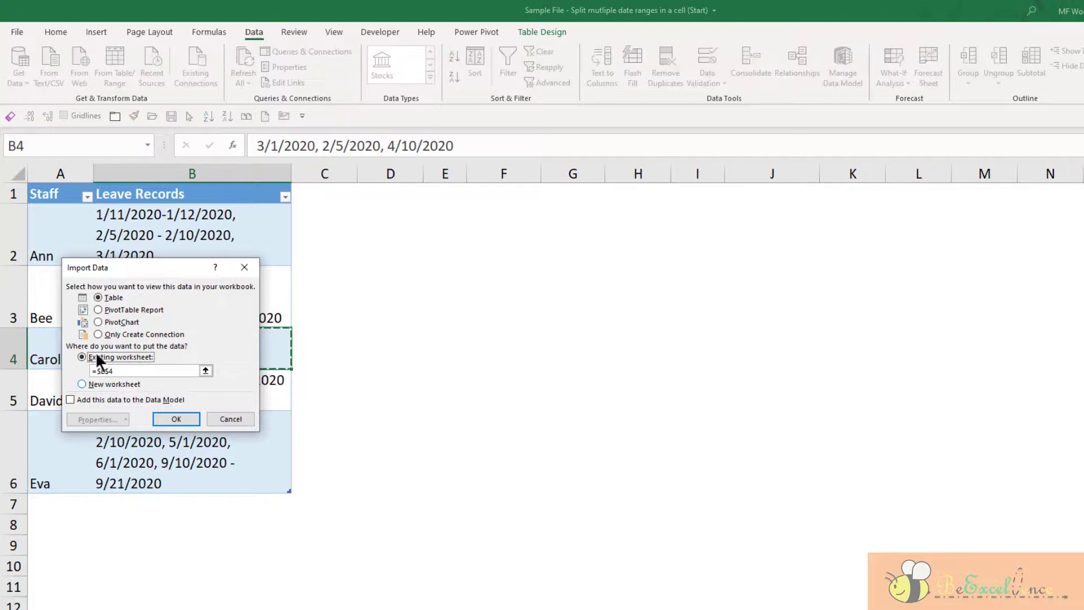
click(397, 191)
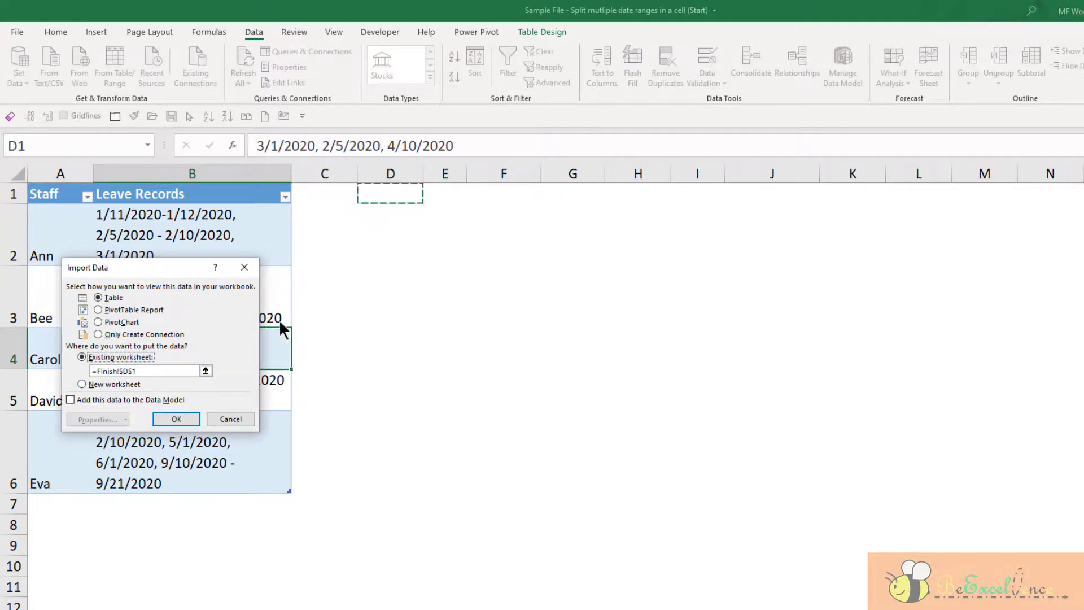
click(169, 420)
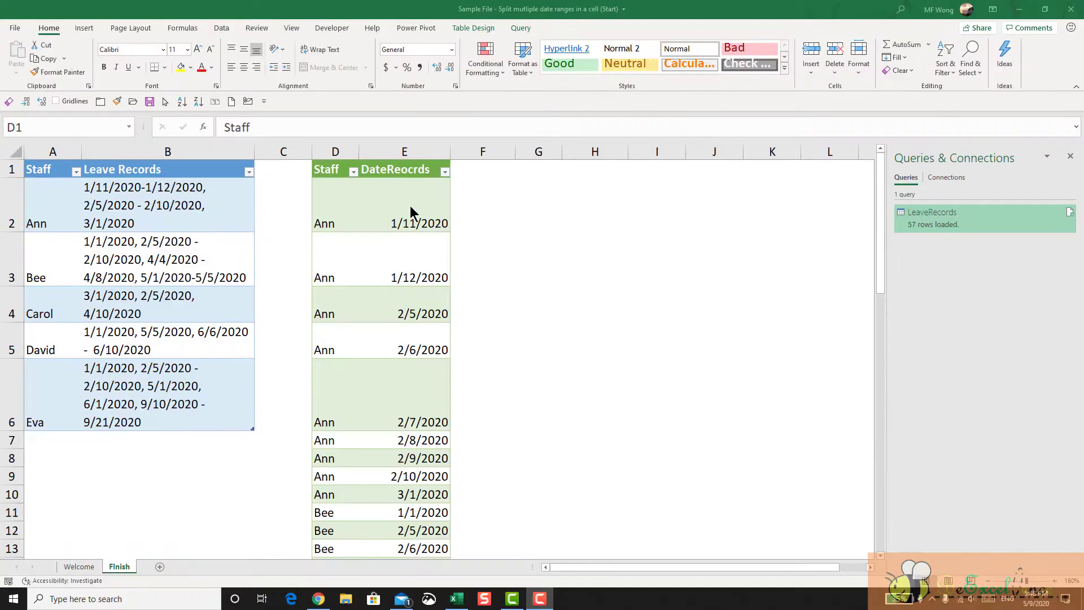
key(ctrl+a)
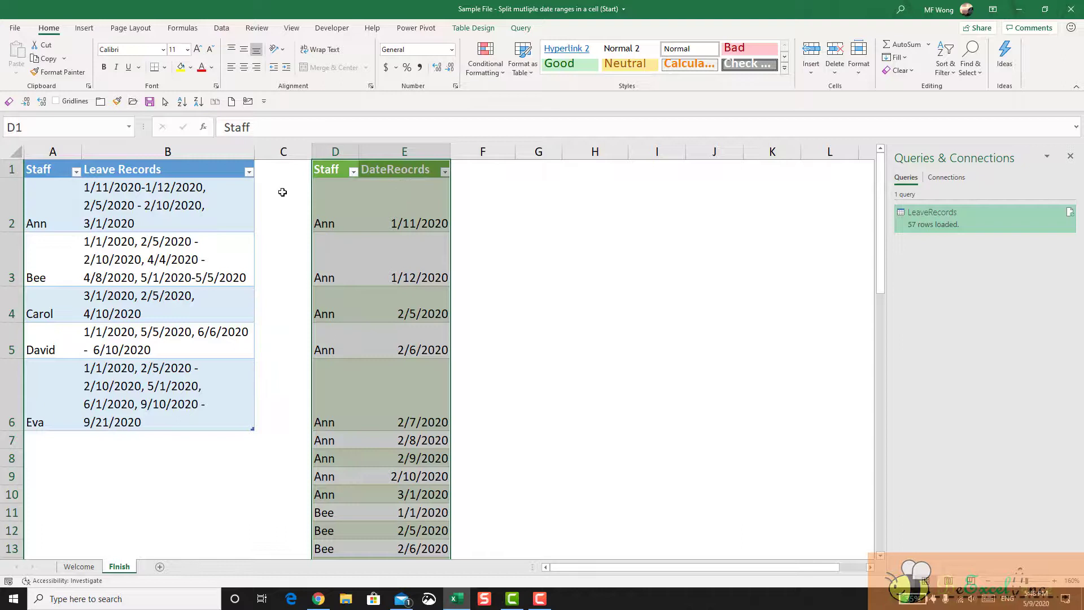
click(157, 201)
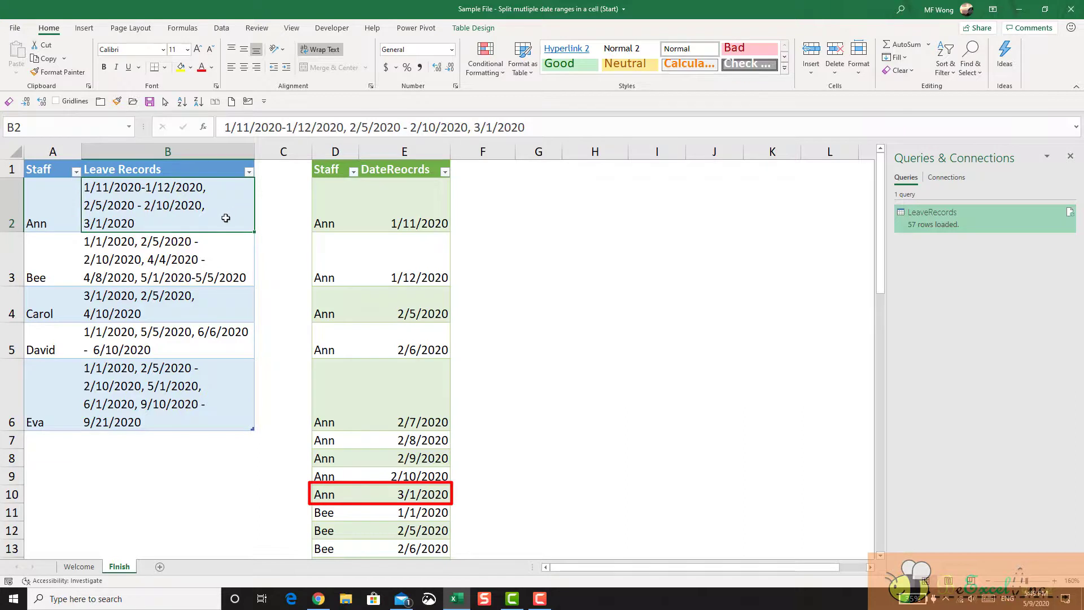
Append -3/3/2020 to Ann's leave in B2 and refresh the query table to 59 rows.
double_click(226, 218)
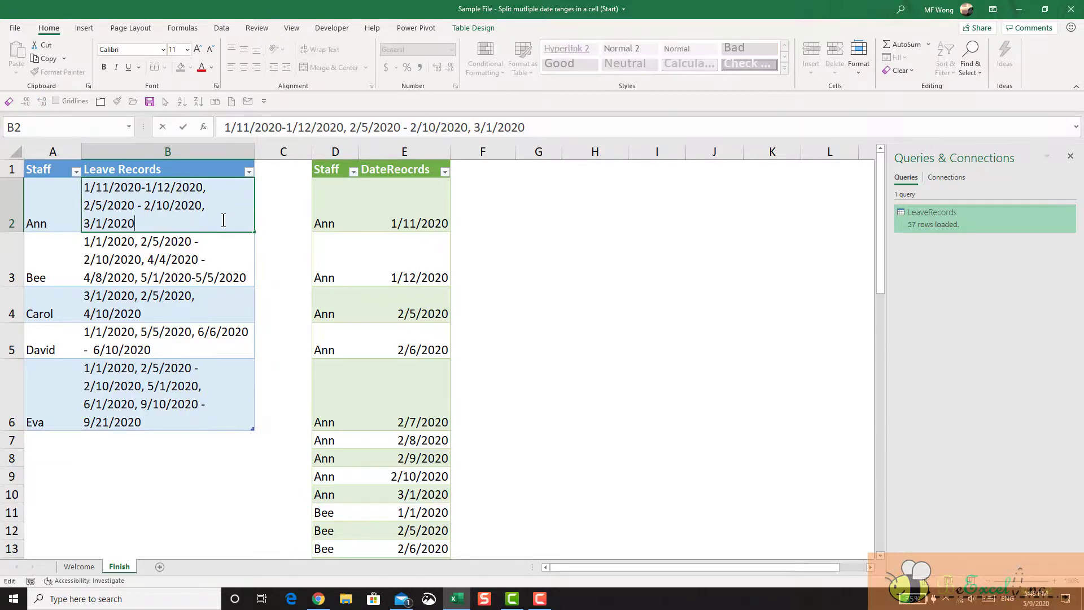
text(-)
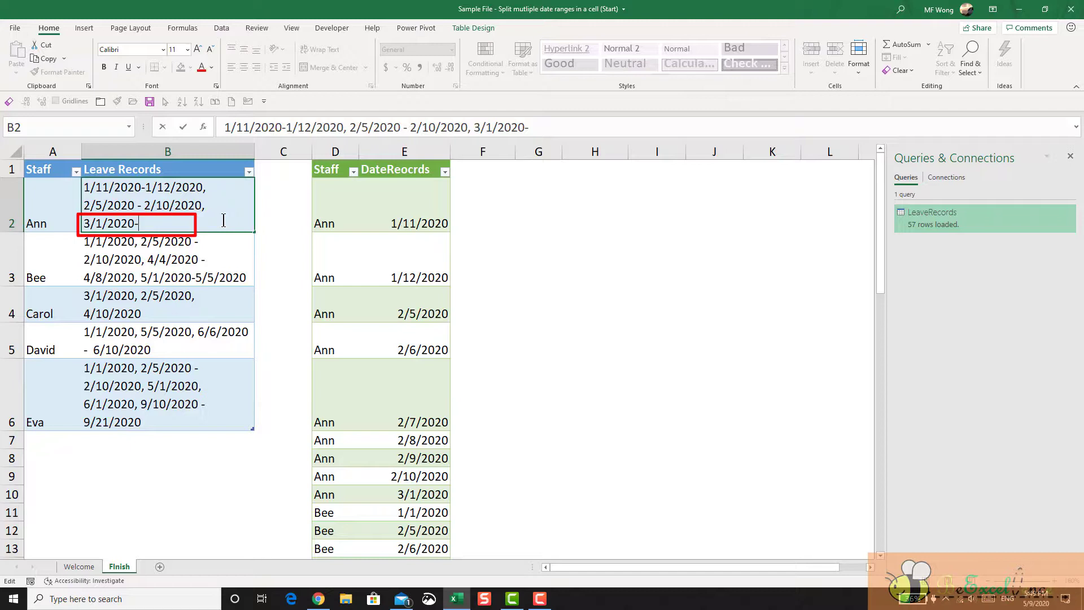
text(3/3/2020)
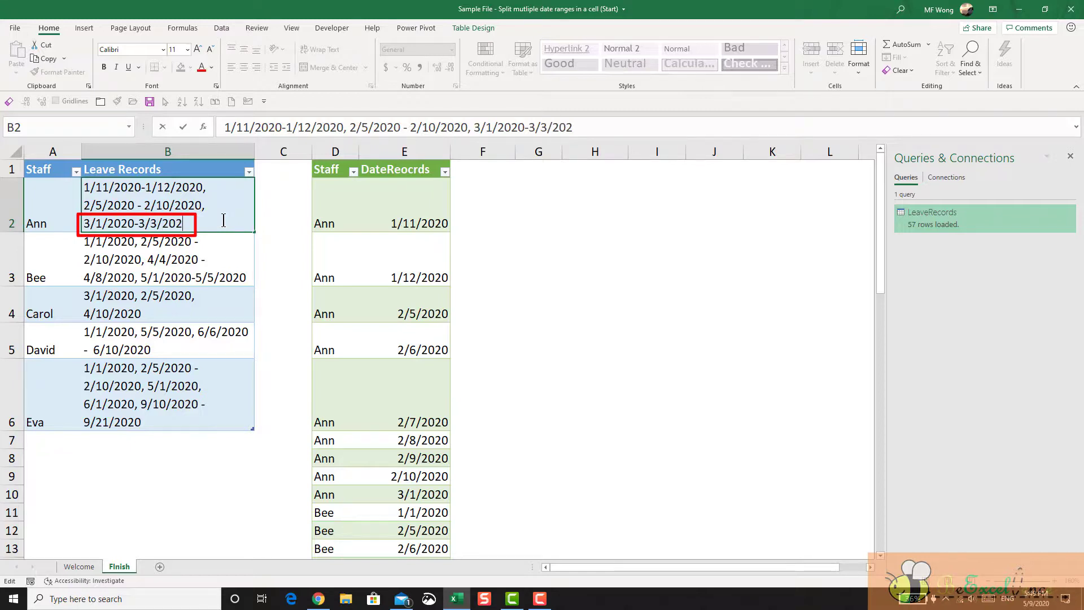
key(Return)
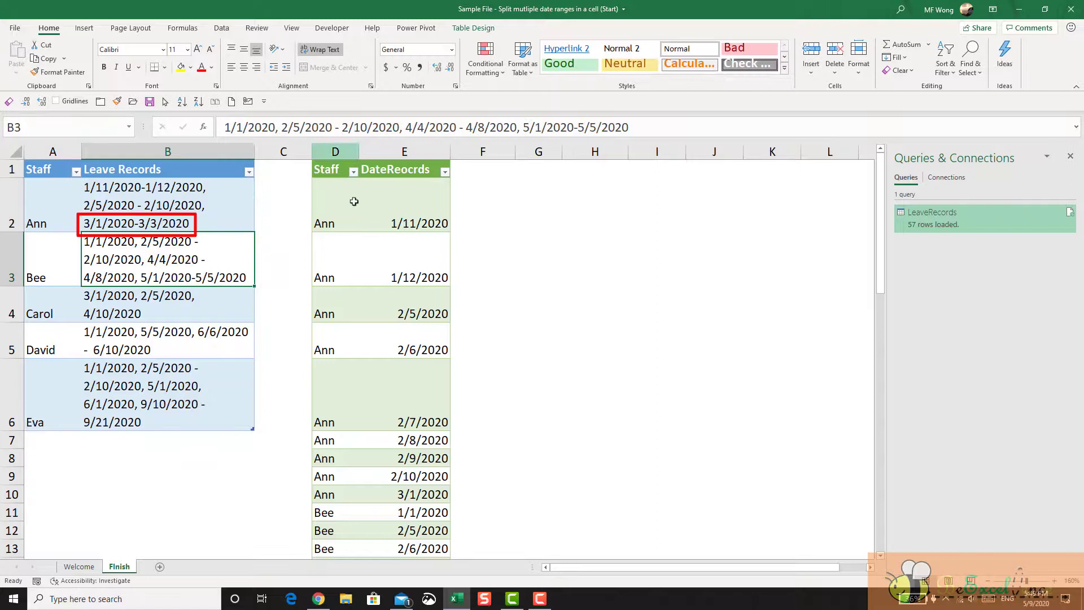
right_click(377, 198)
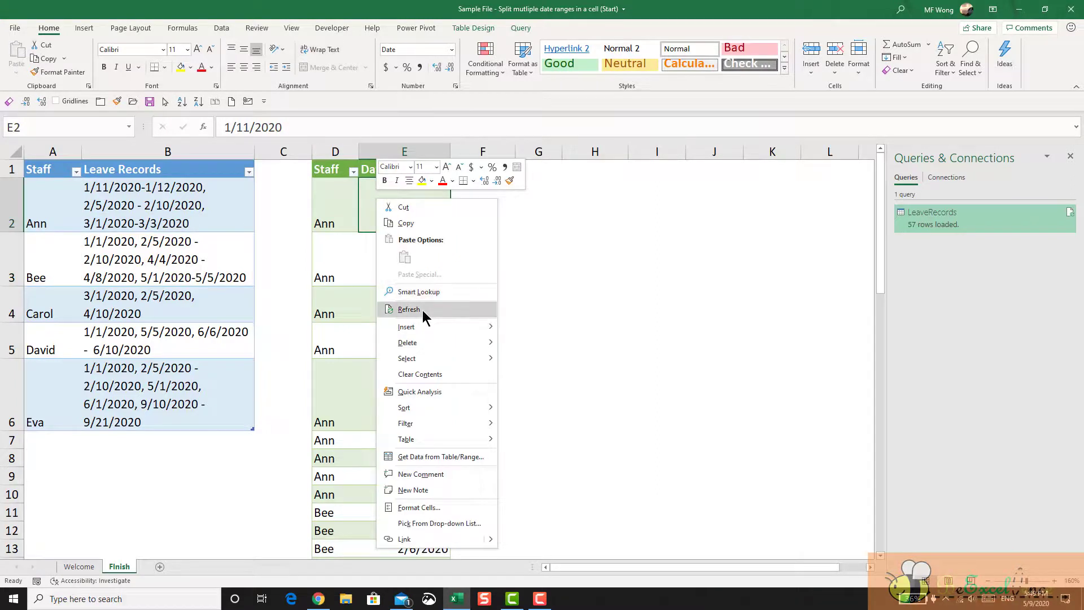
click(410, 309)
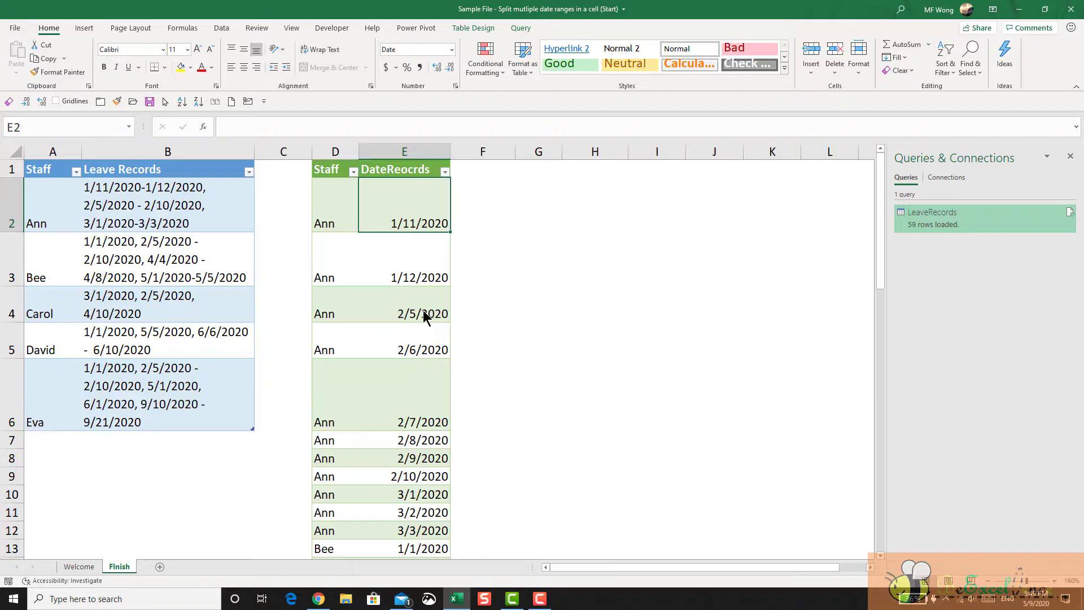
Add a new query referencing LeaveRecords and rename it Summary.
mouse_move(926, 223)
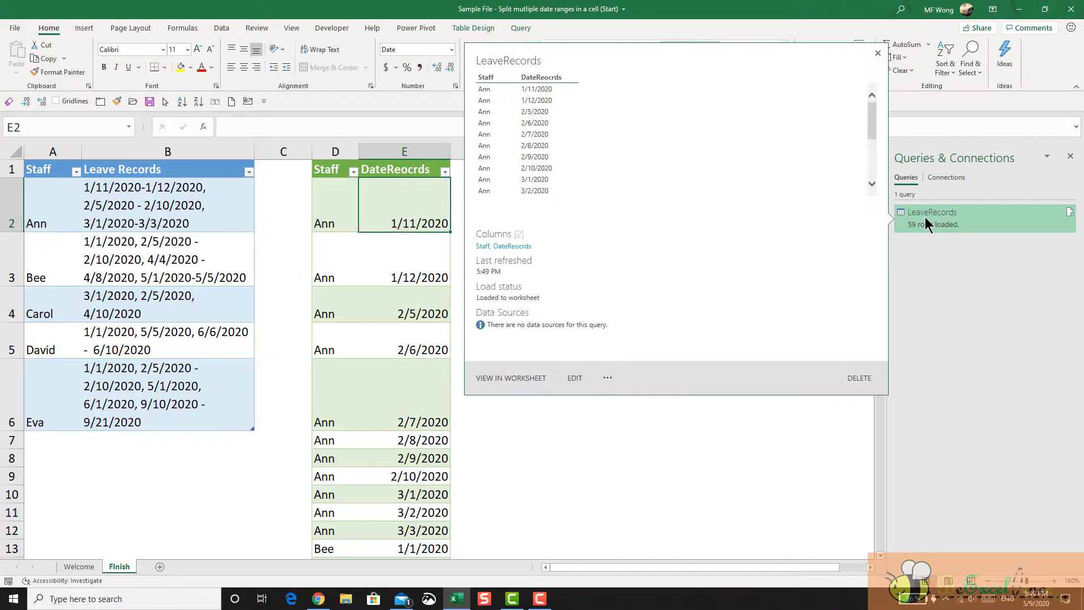
right_click(925, 217)
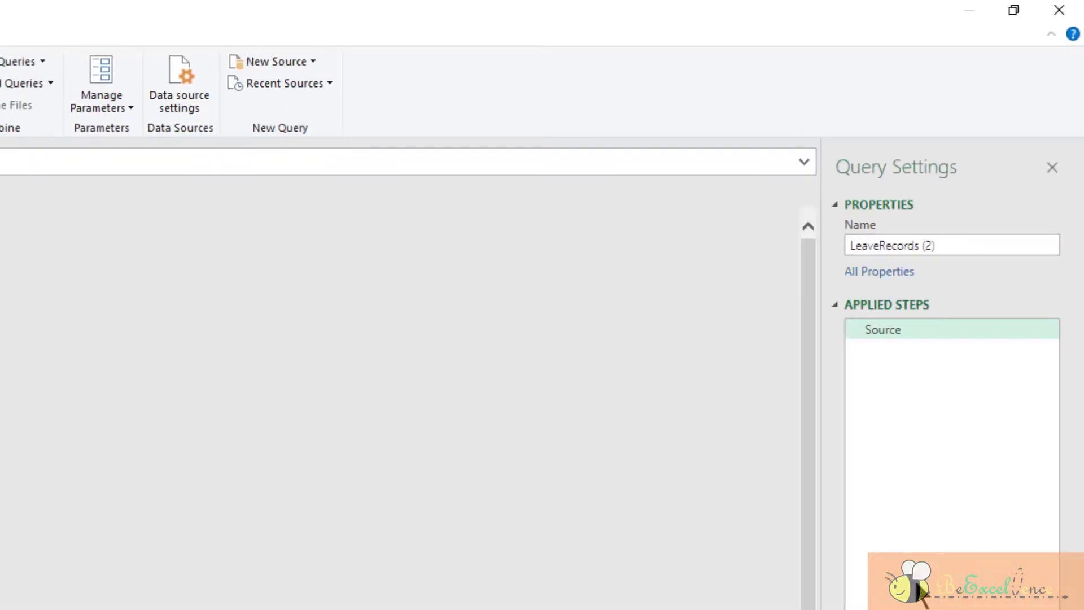
click(958, 245)
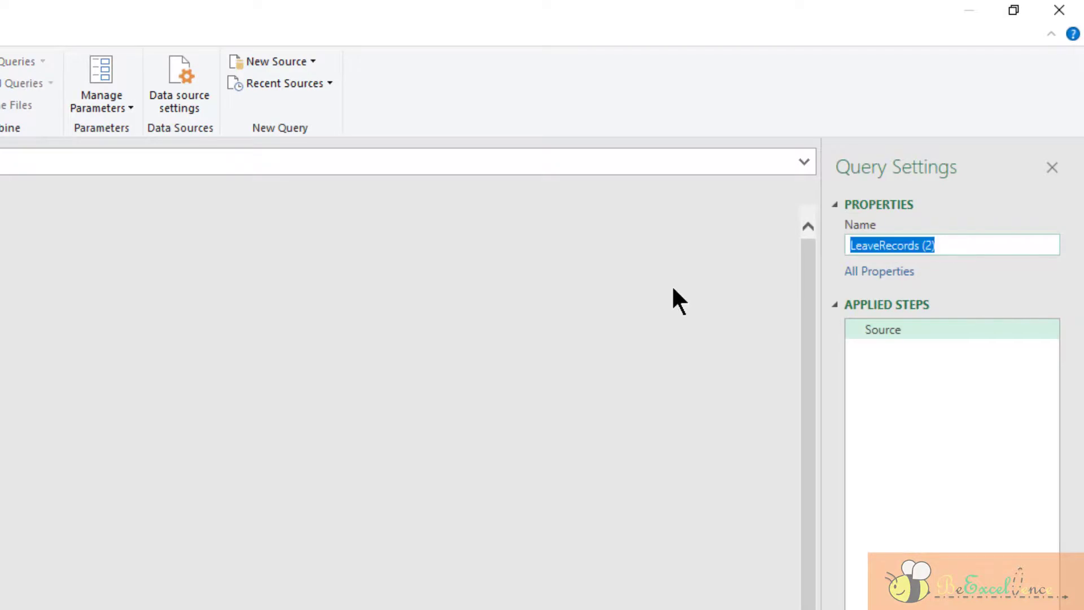
text(Summary)
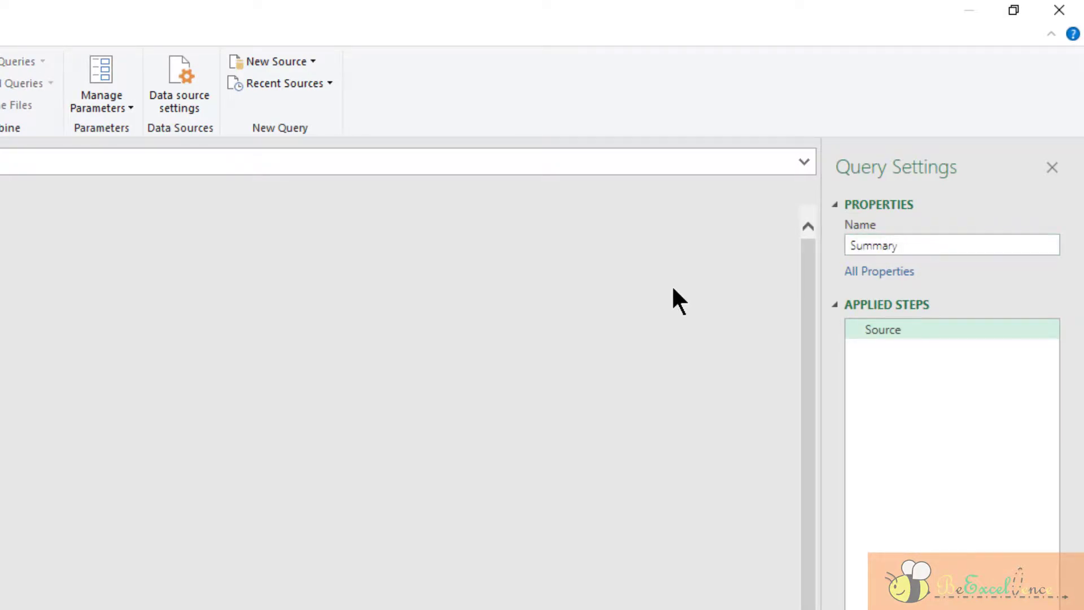
key(Return)
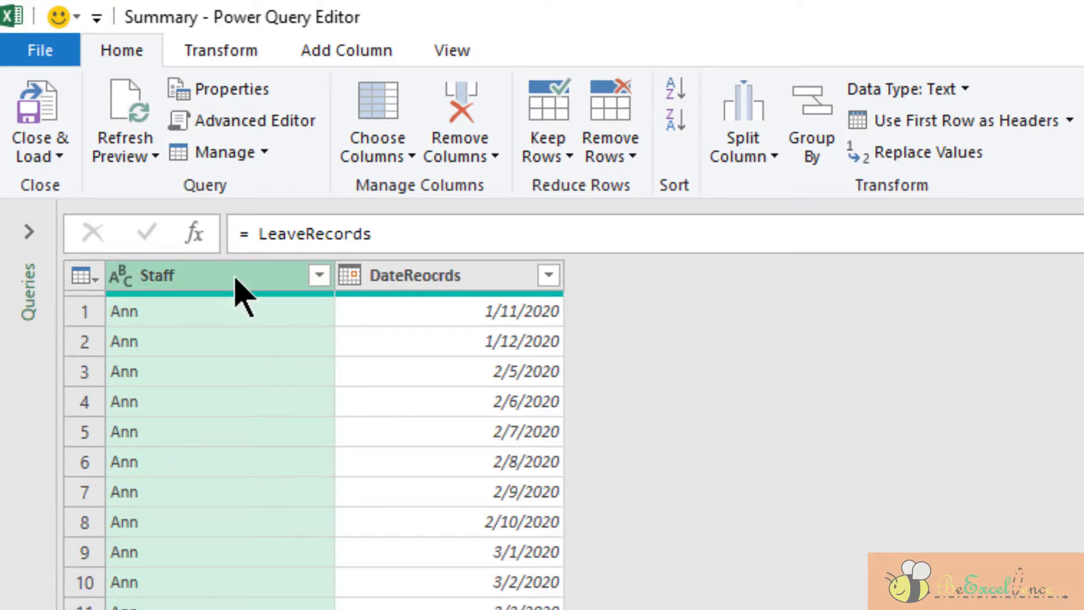
Group Summary by Staff with a Count Rows column named Days Taken.
click(237, 51)
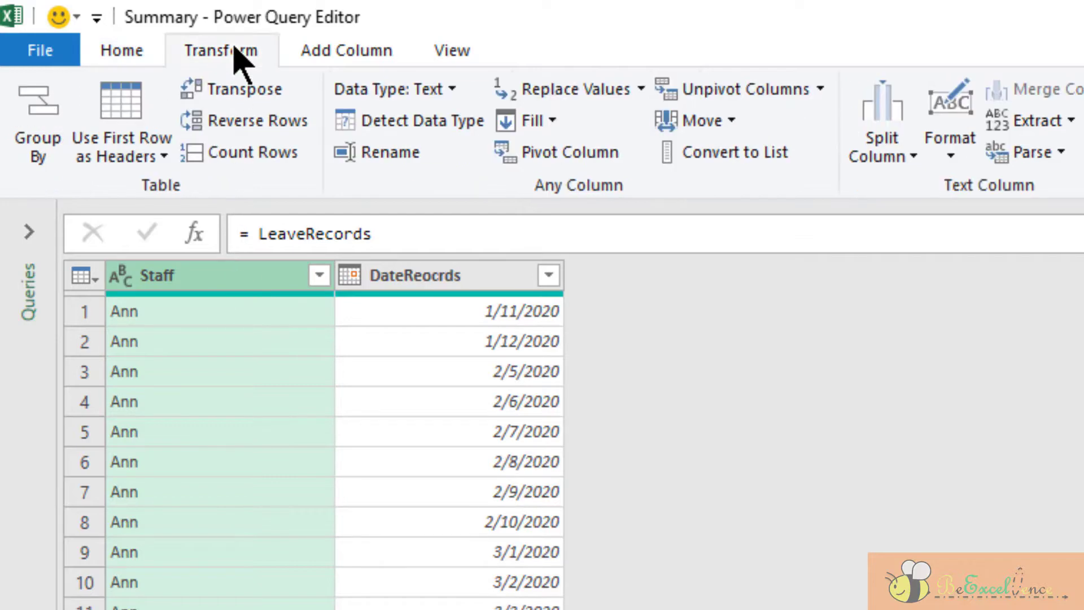
click(51, 119)
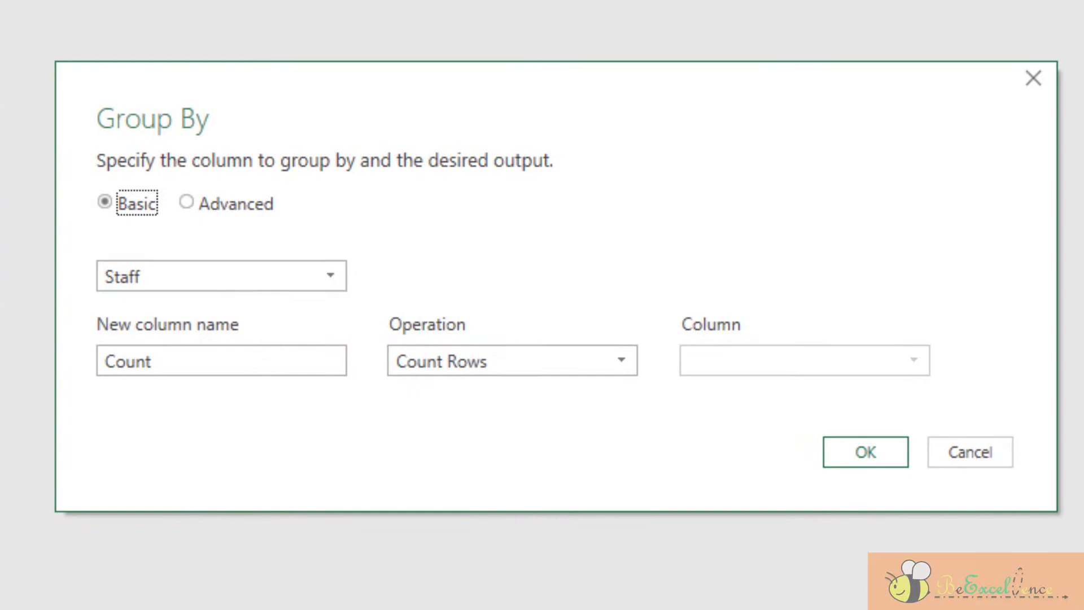
drag(148, 365, 65, 341)
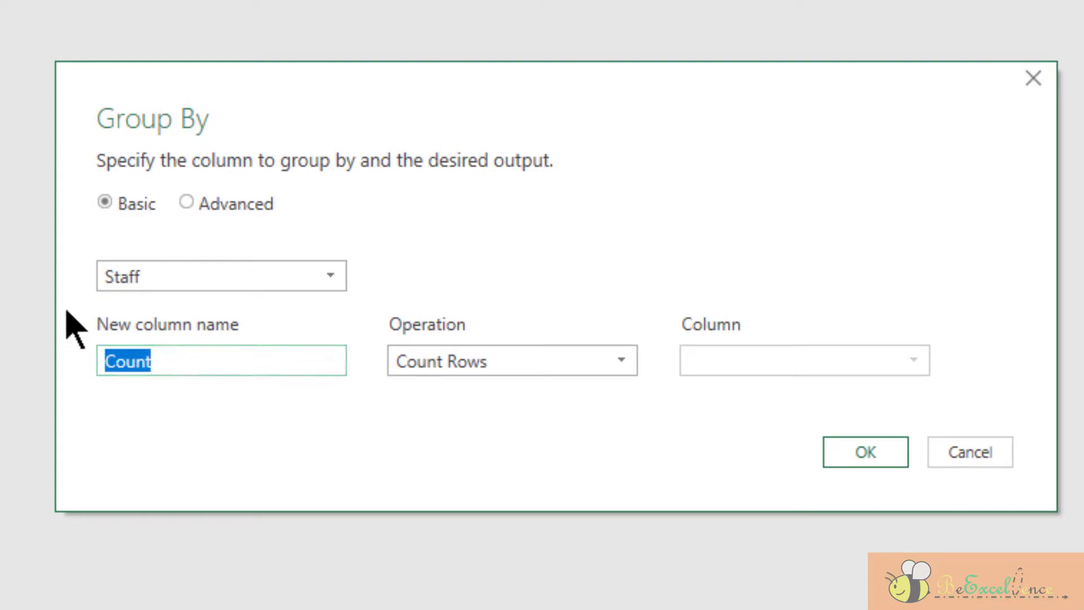
text(Days)
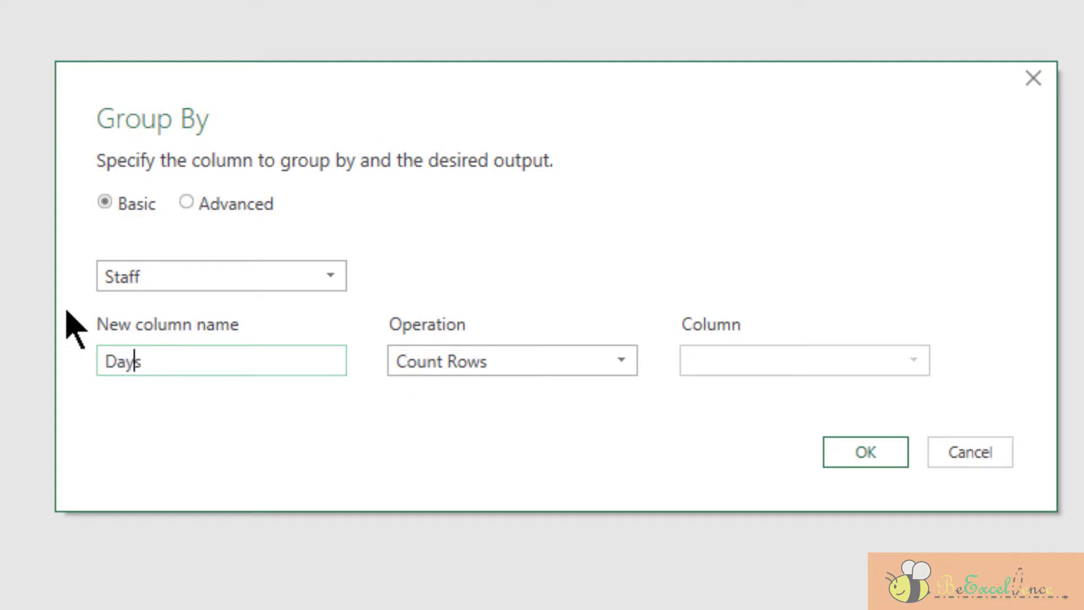
text( Taken)
key(Tab)
click(626, 364)
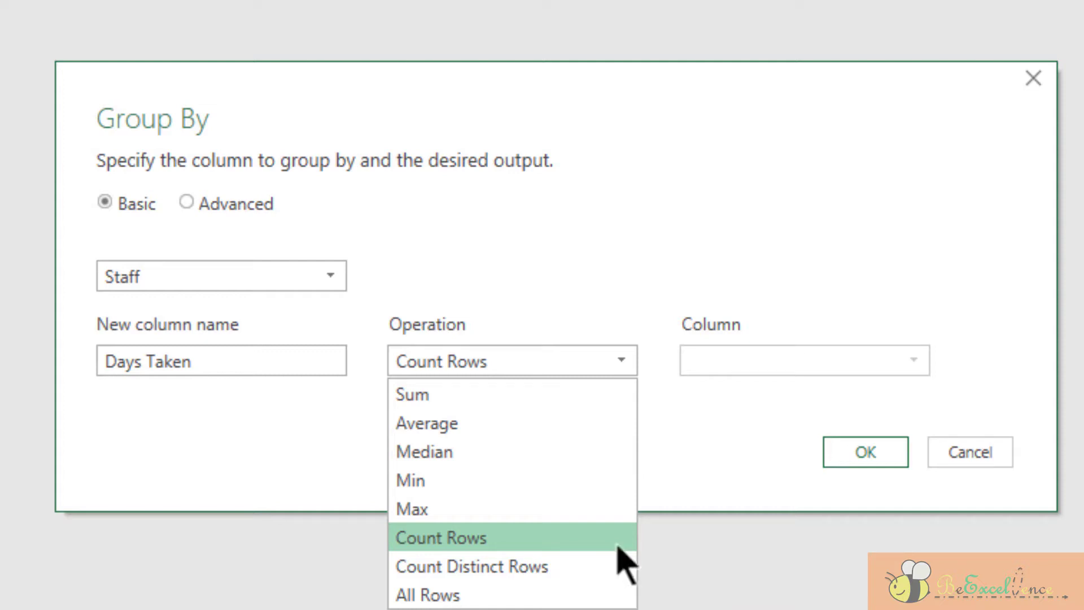
click(862, 452)
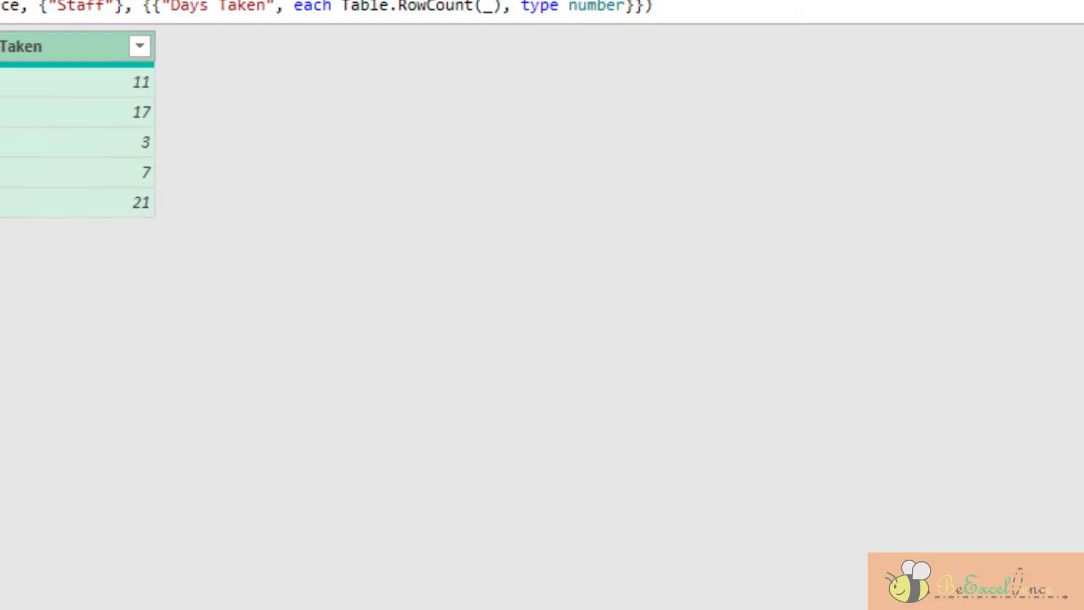